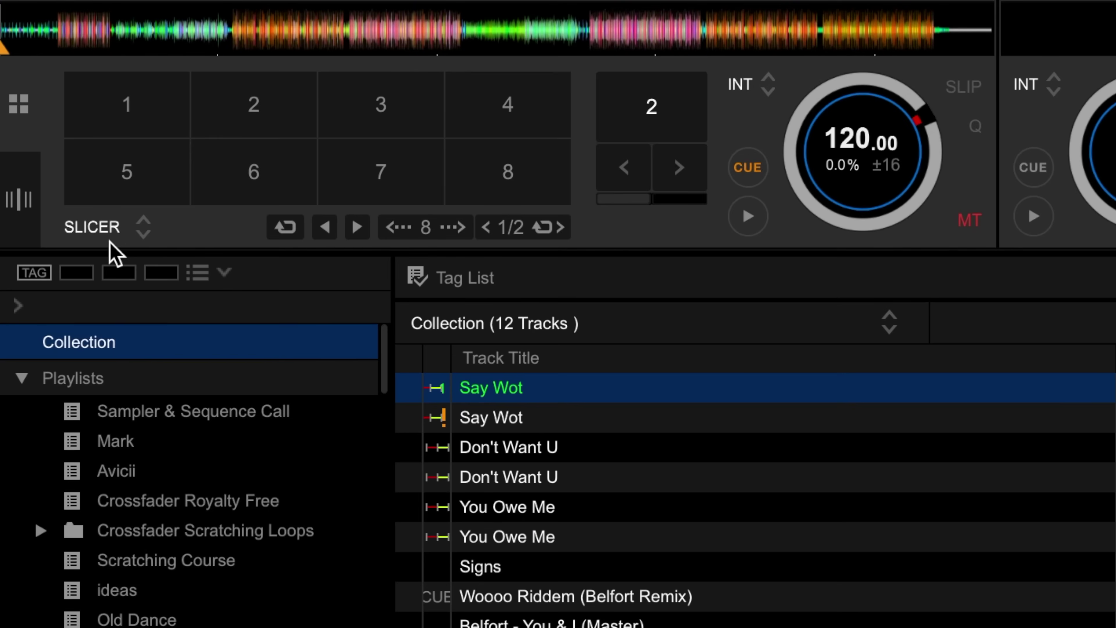
Switch deck 1's pads to BEAT LOOP mode and scroll through the 1/64 to 512-beat loop lengths.
{"action": "left_click", "coordinate": [124, 233]}
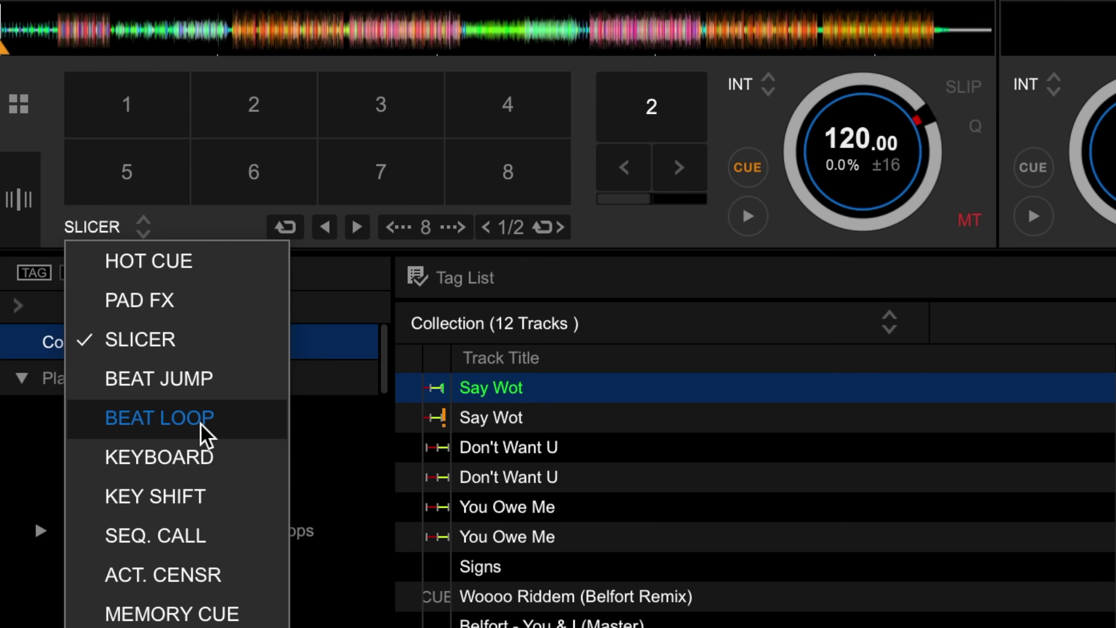
{"action": "left_click", "coordinate": [205, 435]}
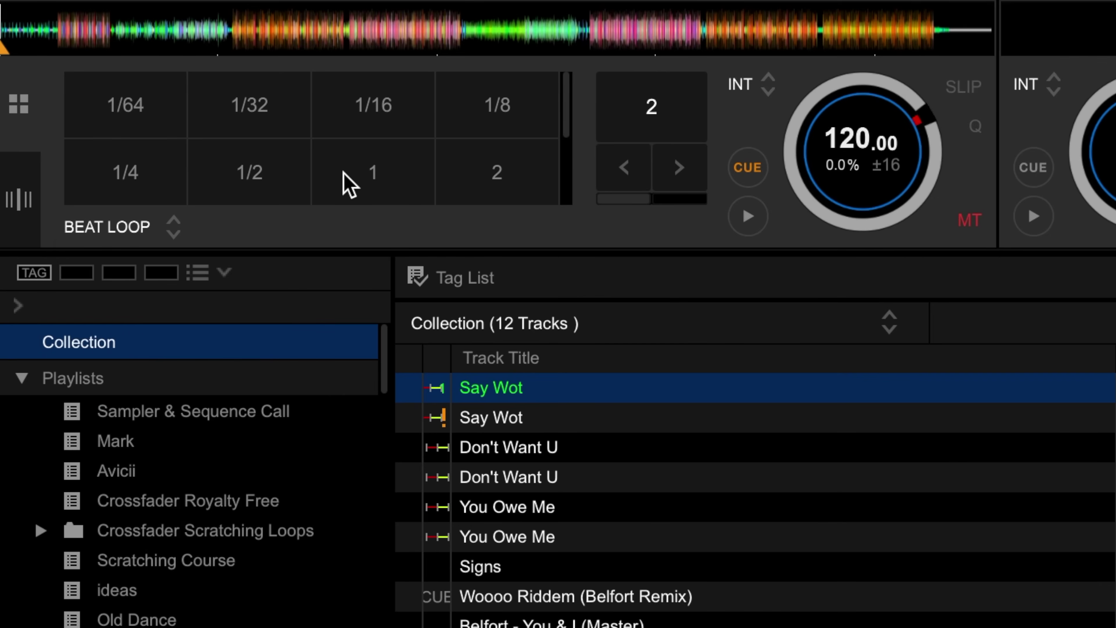
{"action": "scroll", "coordinate": [347, 185], "scroll_direction": "down", "scroll_amount": 2}
{"action": "scroll", "coordinate": [347, 185], "scroll_direction": "up", "scroll_amount": 2}
{"action": "scroll", "coordinate": [461, 145], "scroll_direction": "down", "scroll_amount": 2}
{"action": "scroll", "coordinate": [461, 145], "scroll_direction": "up", "scroll_amount": 2}
{"action": "scroll", "coordinate": [473, 179], "scroll_direction": "down", "scroll_amount": 1}
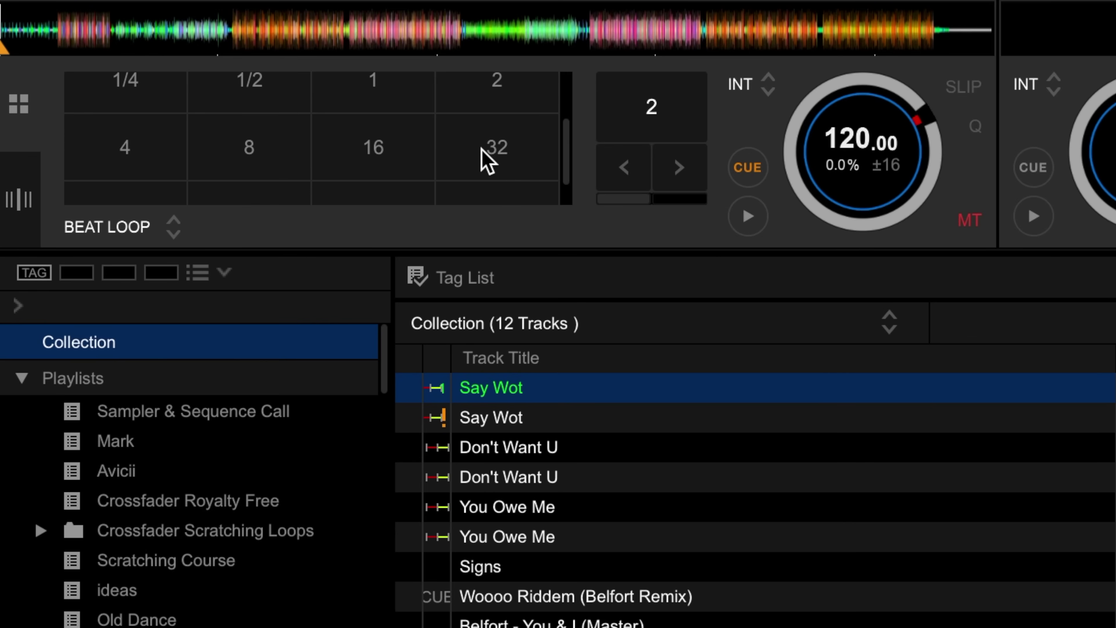
{"action": "scroll", "coordinate": [483, 158], "scroll_direction": "down", "scroll_amount": 1}
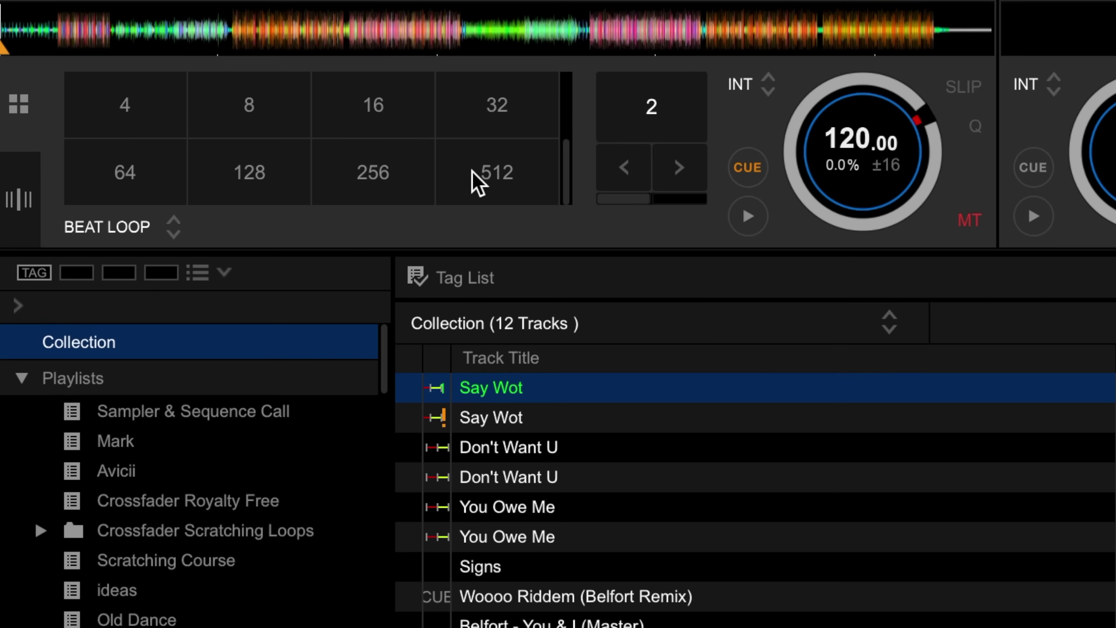
{"action": "scroll", "coordinate": [476, 180], "scroll_direction": "up", "scroll_amount": 2}
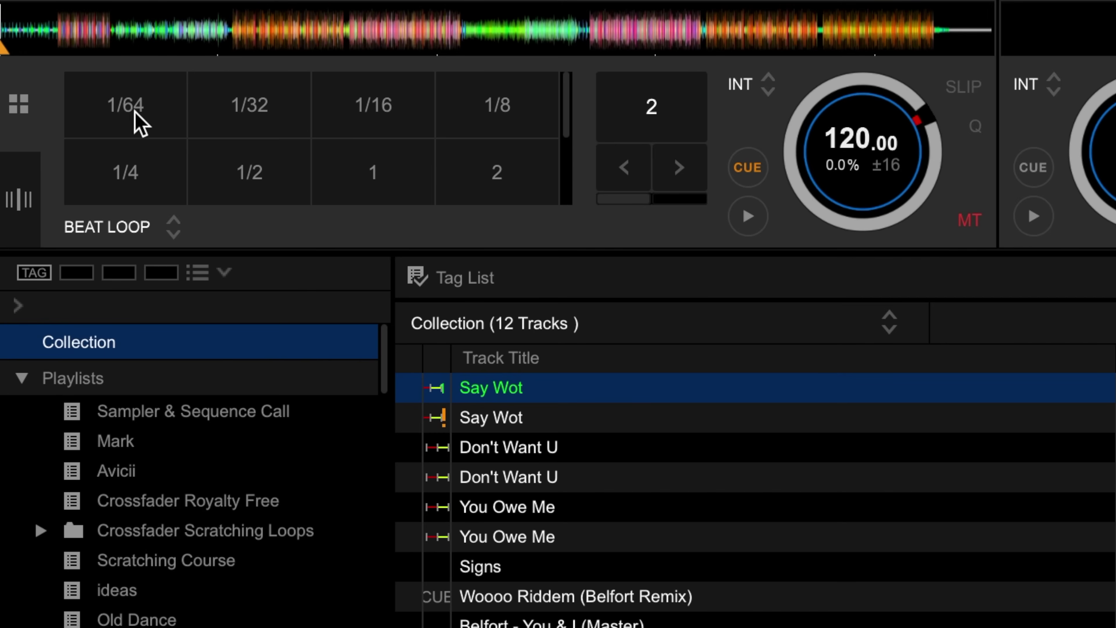
Step deck 1 through beat loops from 1/64 up to 16 beats, then stop playback.
{"action": "left_click", "coordinate": [122, 109]}
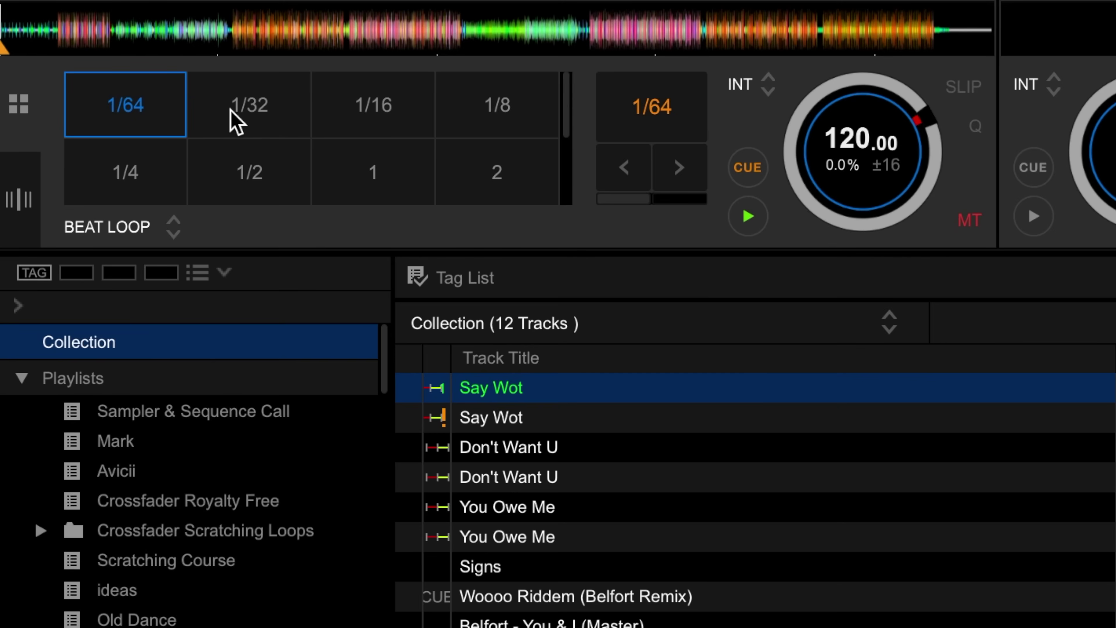
{"action": "left_click", "coordinate": [367, 115]}
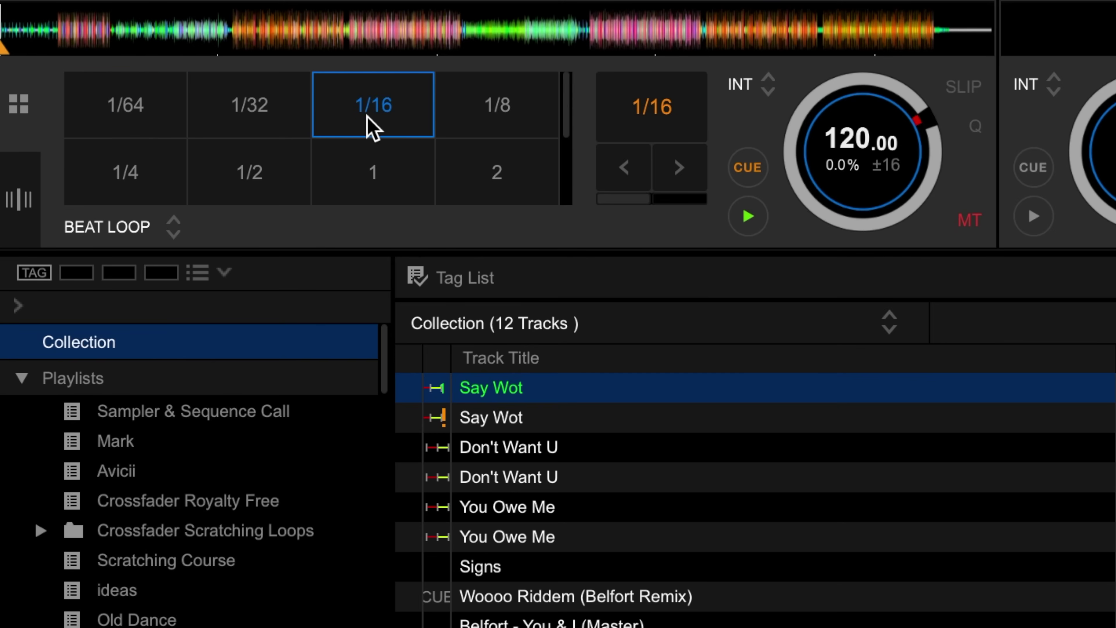
{"action": "left_click", "coordinate": [486, 98]}
{"action": "left_click", "coordinate": [156, 181]}
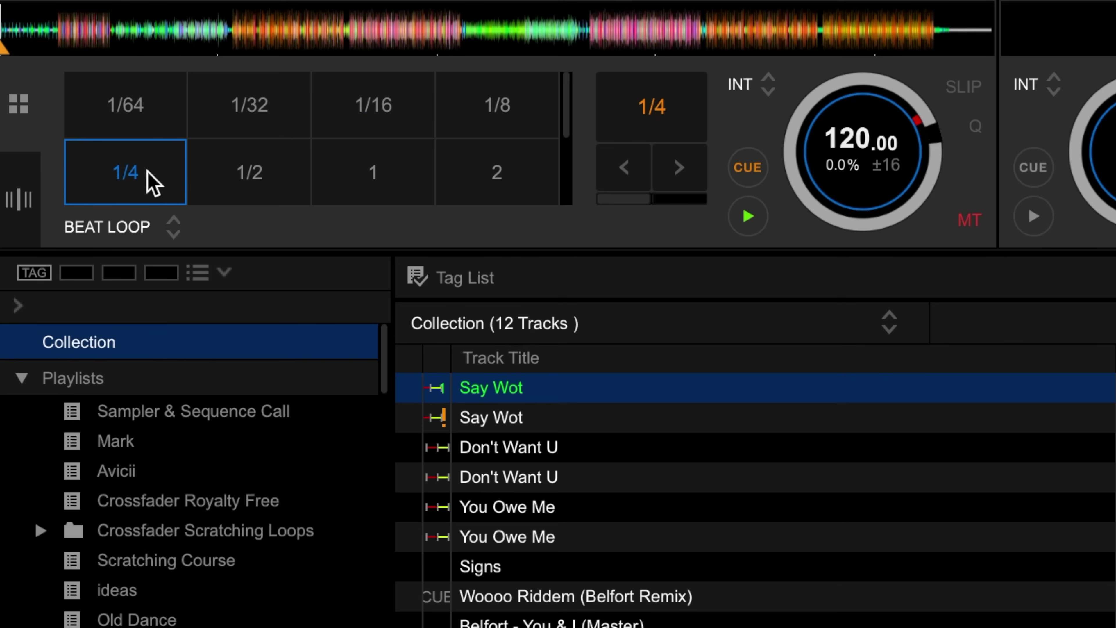
{"action": "left_click", "coordinate": [235, 199]}
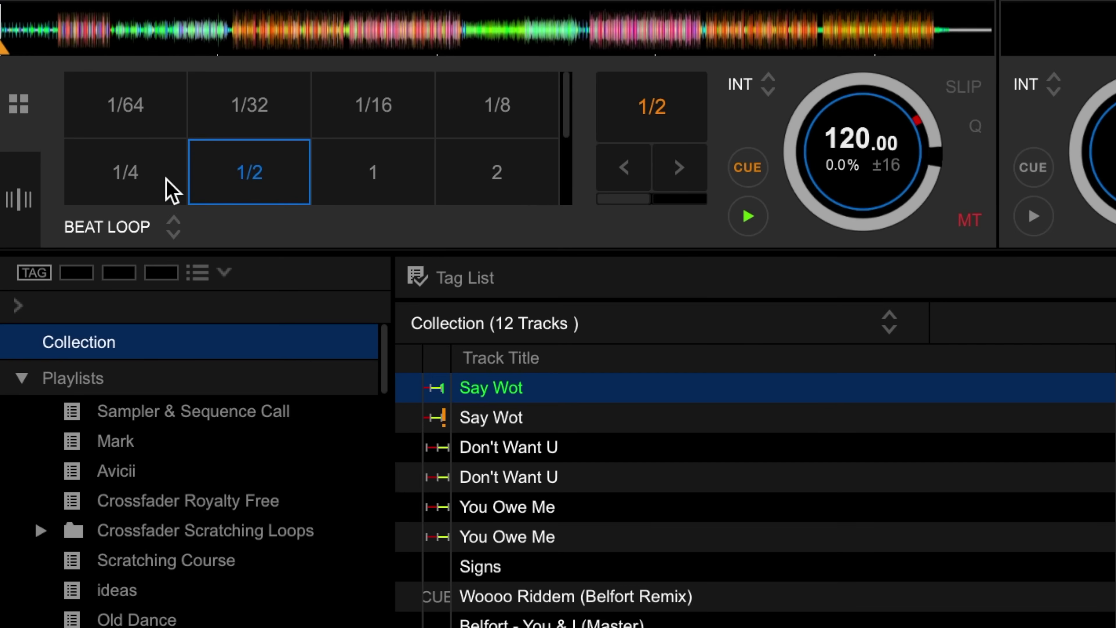
{"action": "left_click", "coordinate": [347, 176]}
{"action": "left_click", "coordinate": [483, 164]}
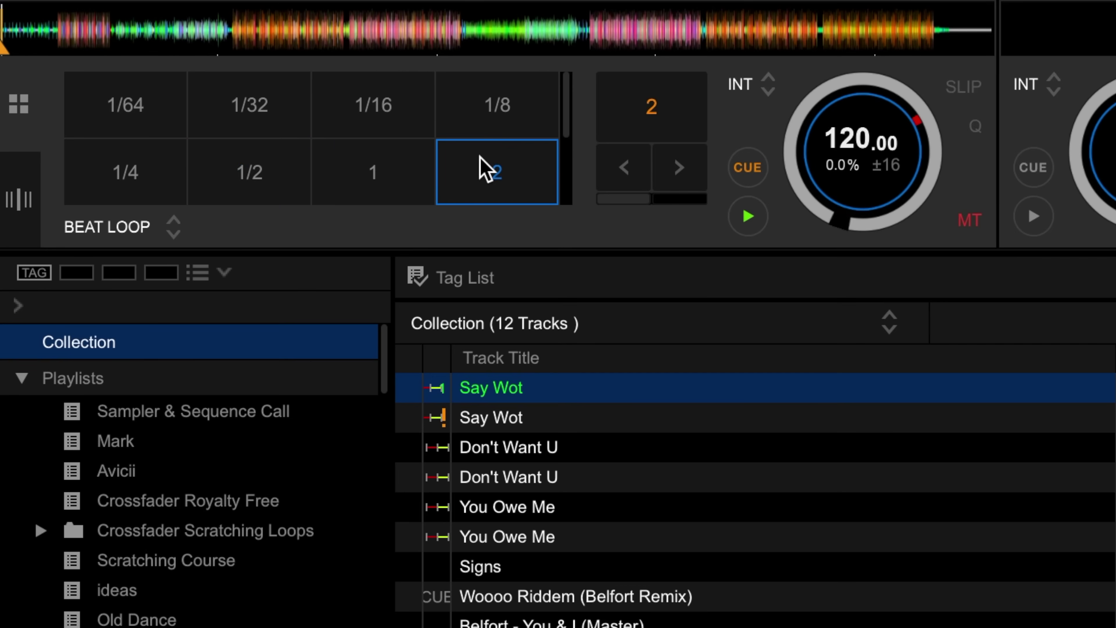
{"action": "scroll", "coordinate": [557, 156], "scroll_direction": "down", "scroll_amount": 1}
{"action": "left_click", "coordinate": [123, 161]}
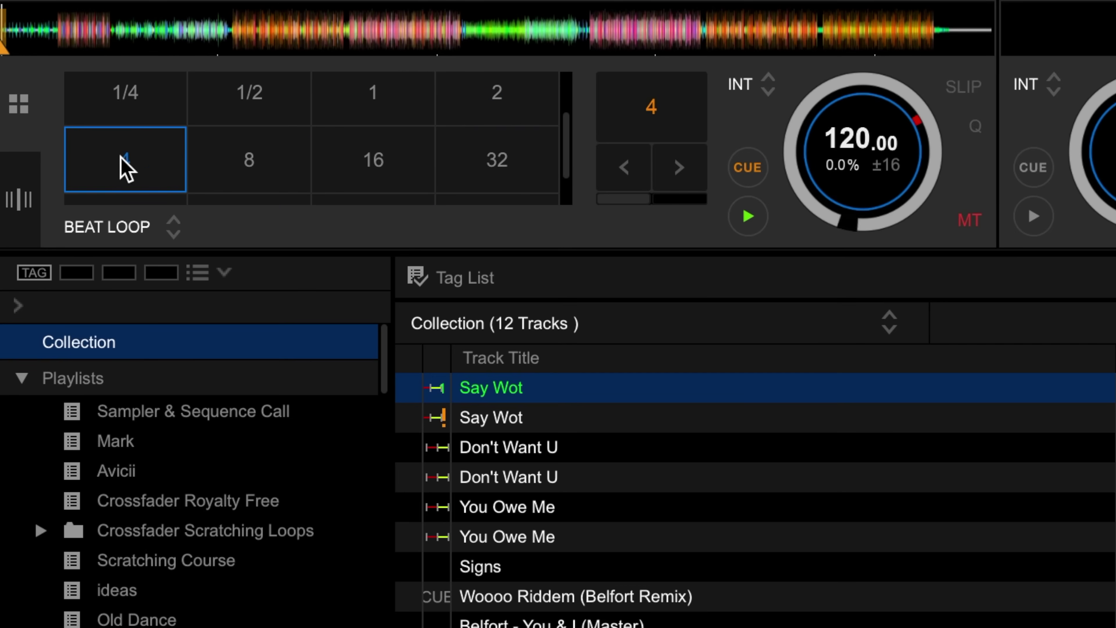
{"action": "left_click", "coordinate": [252, 152]}
{"action": "left_click", "coordinate": [364, 166]}
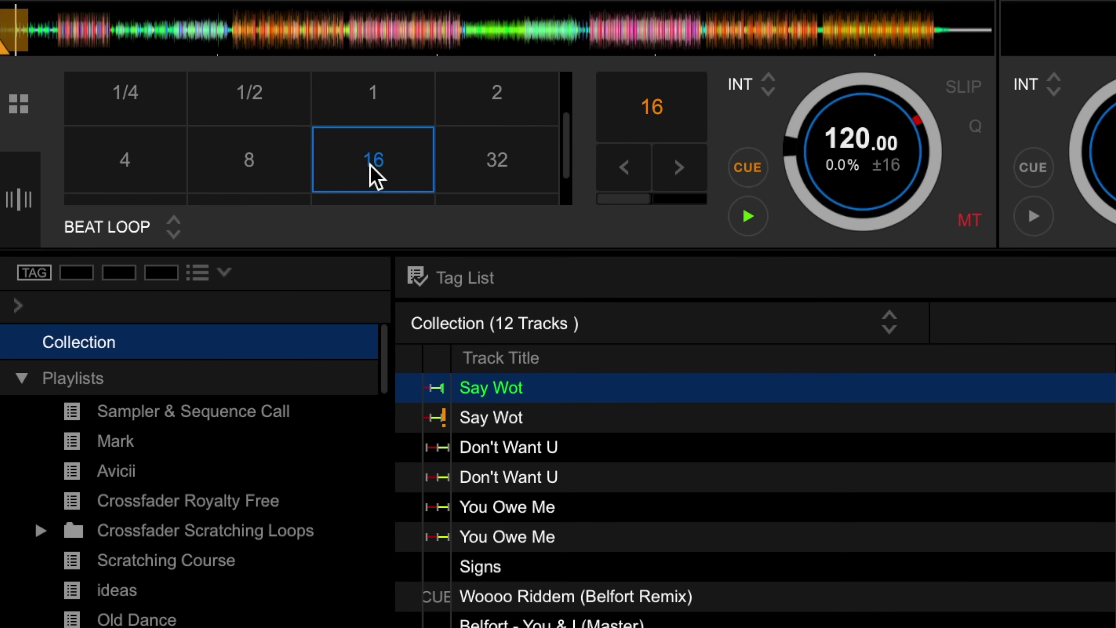
{"action": "key", "text": "space"}
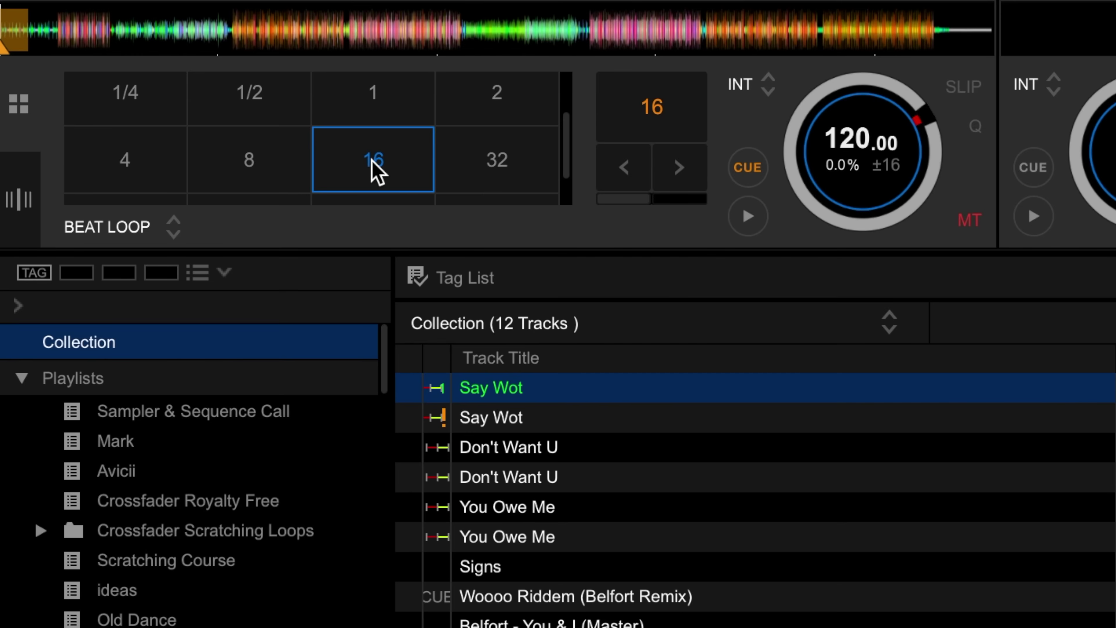
Trigger a 1-beat loop, then cycle again through loops 1/64 to 16 beats, ending on 16.
{"action": "scroll", "coordinate": [375, 171], "scroll_direction": "up", "scroll_amount": 1}
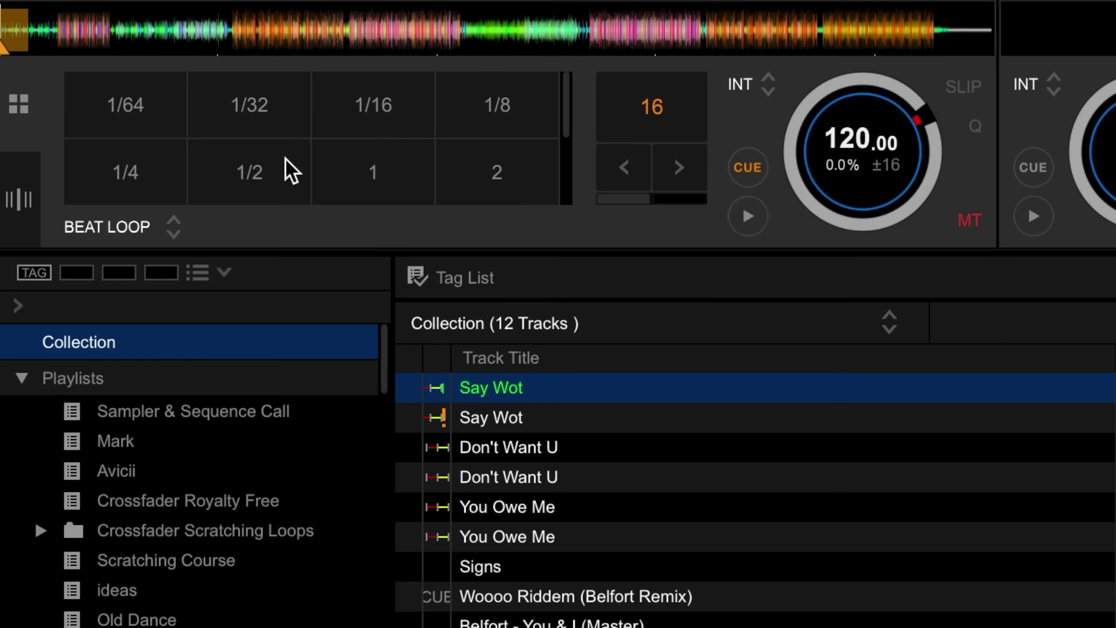
{"action": "left_click", "coordinate": [364, 168]}
{"action": "left_click", "coordinate": [125, 123]}
{"action": "left_click", "coordinate": [249, 127]}
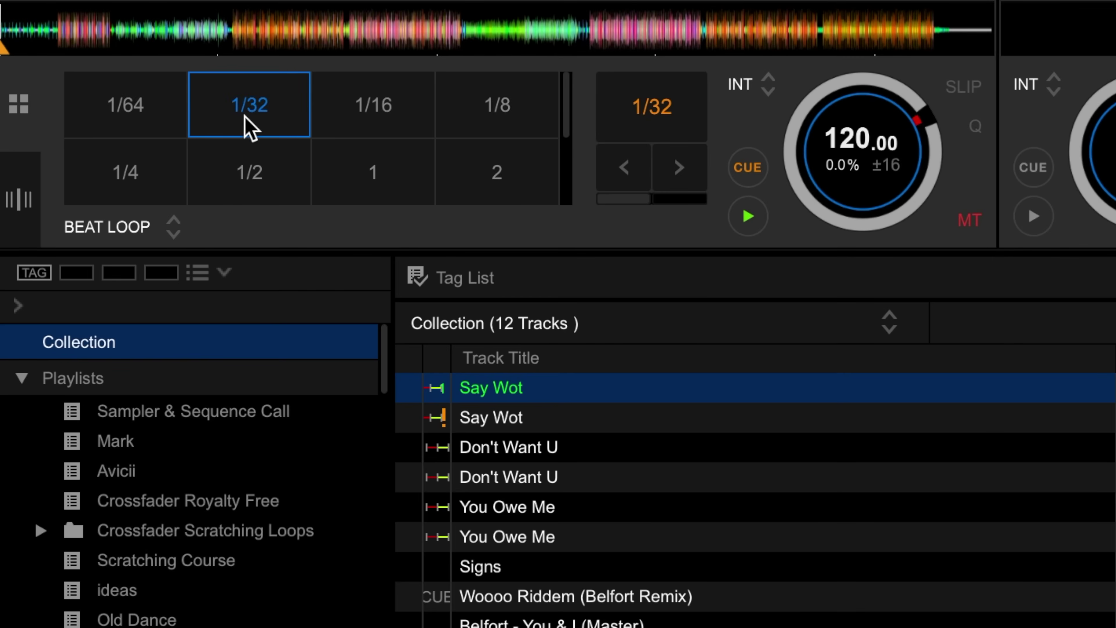
{"action": "left_click", "coordinate": [386, 115]}
{"action": "left_click", "coordinate": [537, 108]}
{"action": "left_click", "coordinate": [147, 154]}
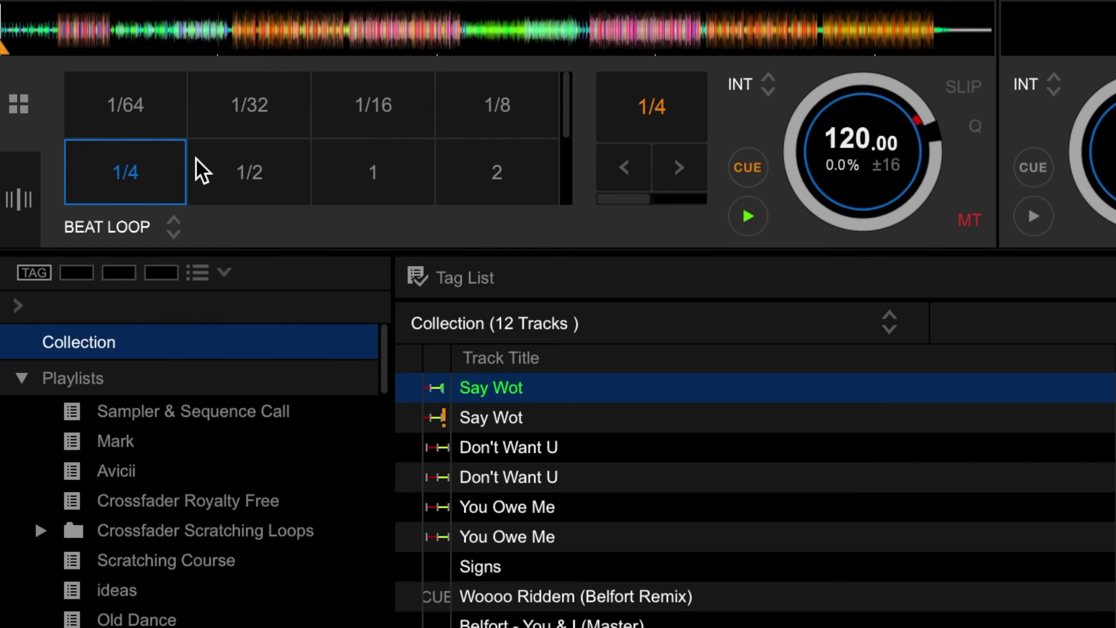
{"action": "left_click", "coordinate": [224, 172]}
{"action": "left_click", "coordinate": [332, 184]}
{"action": "left_click", "coordinate": [483, 194]}
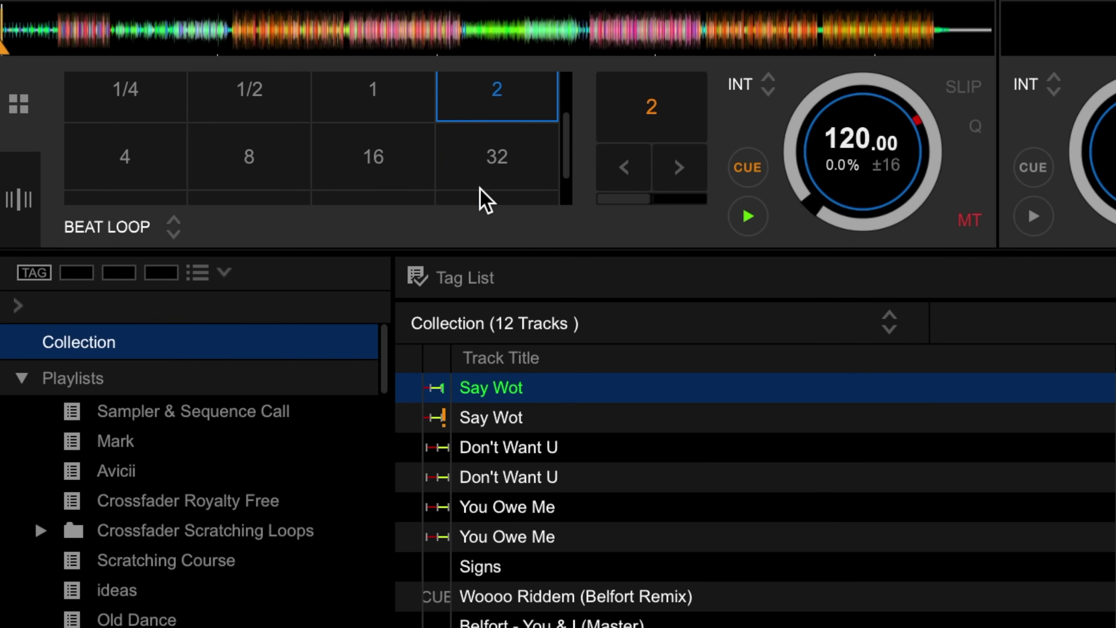
{"action": "left_click", "coordinate": [105, 167]}
{"action": "left_click", "coordinate": [237, 167]}
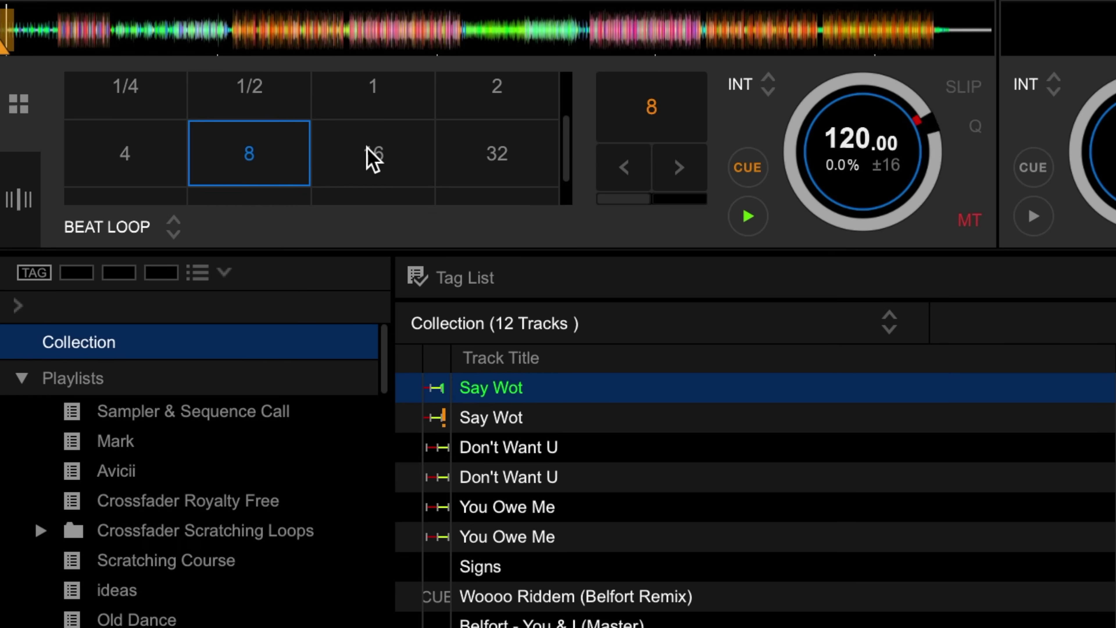
{"action": "left_click", "coordinate": [373, 158]}
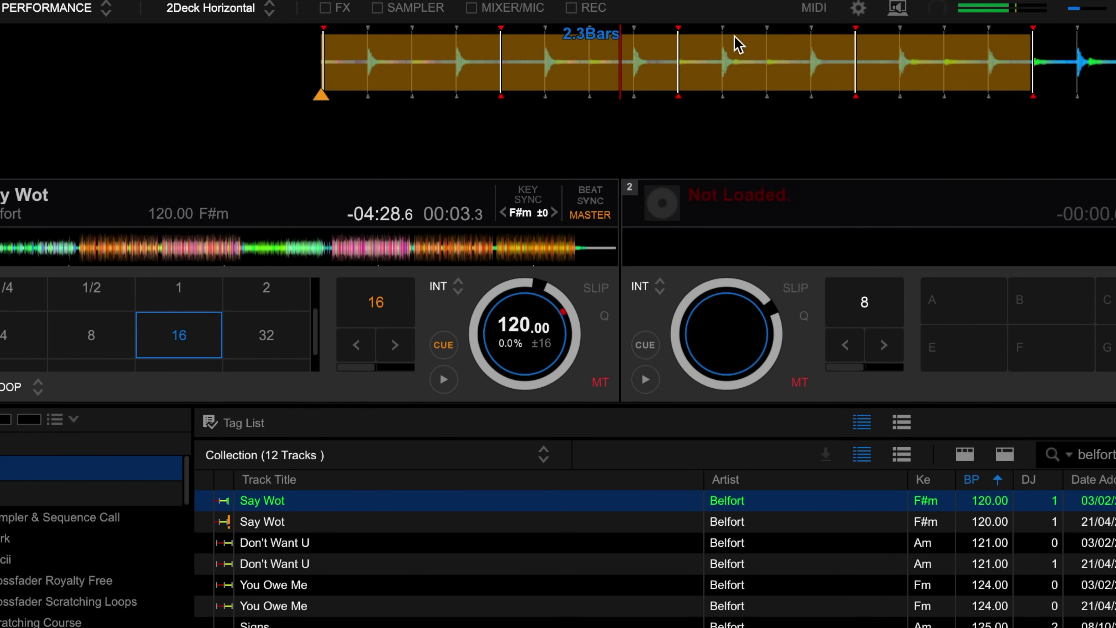
Open MIDI settings, keep DDJ-RB as the connected device, and select the deck 1 Cue row.
{"action": "left_click", "coordinate": [814, 9]}
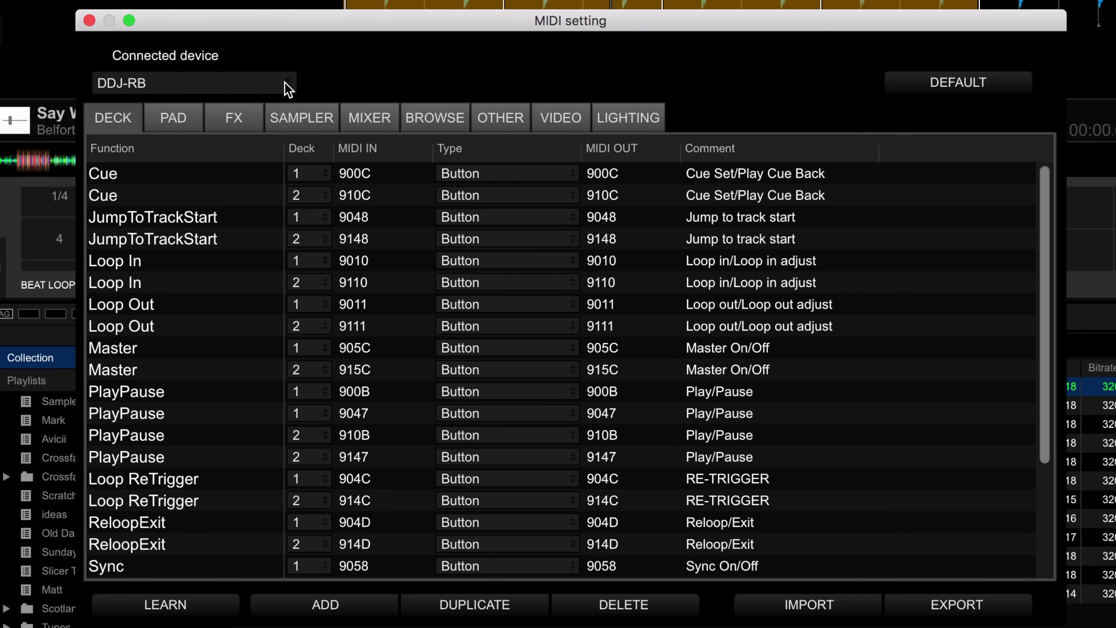
{"action": "left_click", "coordinate": [285, 81]}
{"action": "left_click", "coordinate": [217, 107]}
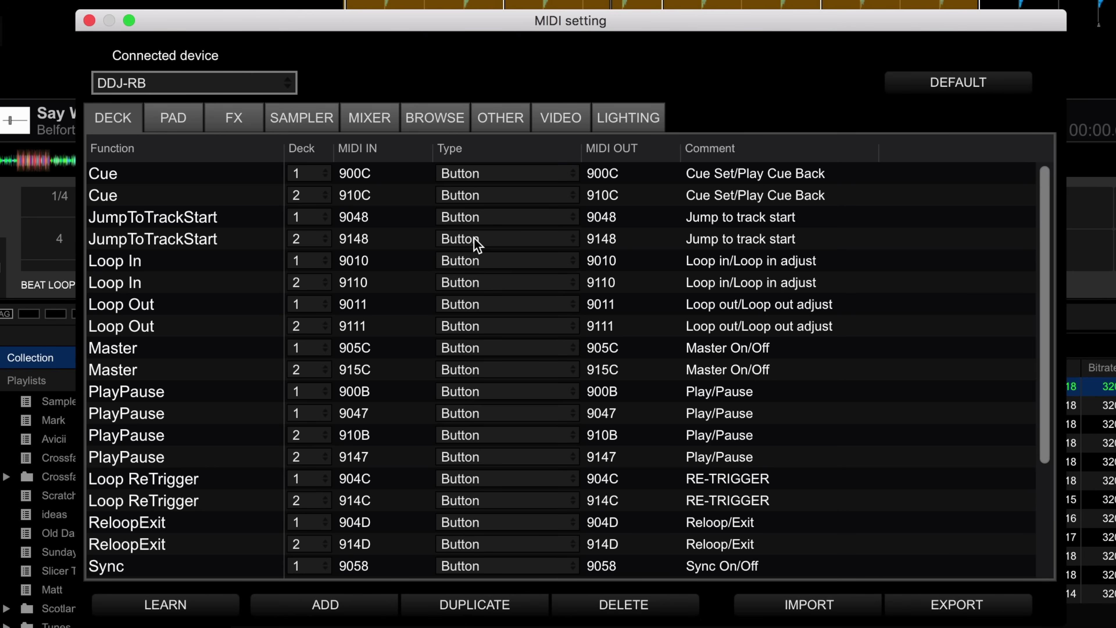
{"action": "left_click", "coordinate": [249, 178]}
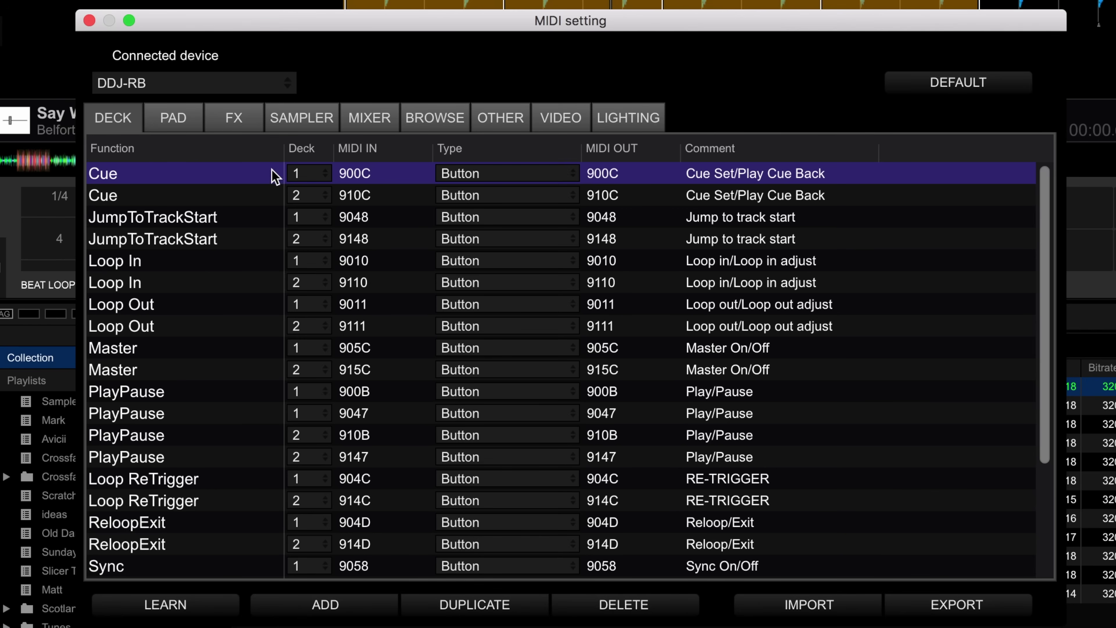
Browse the deck mapping rows, selecting Cue, Loop Out and Master entries for both decks.
{"action": "left_click", "coordinate": [164, 193]}
{"action": "key", "text": "Down"}
{"action": "key", "text": "Down"}
{"action": "key", "text": "Down"}
{"action": "key", "text": "Down"}
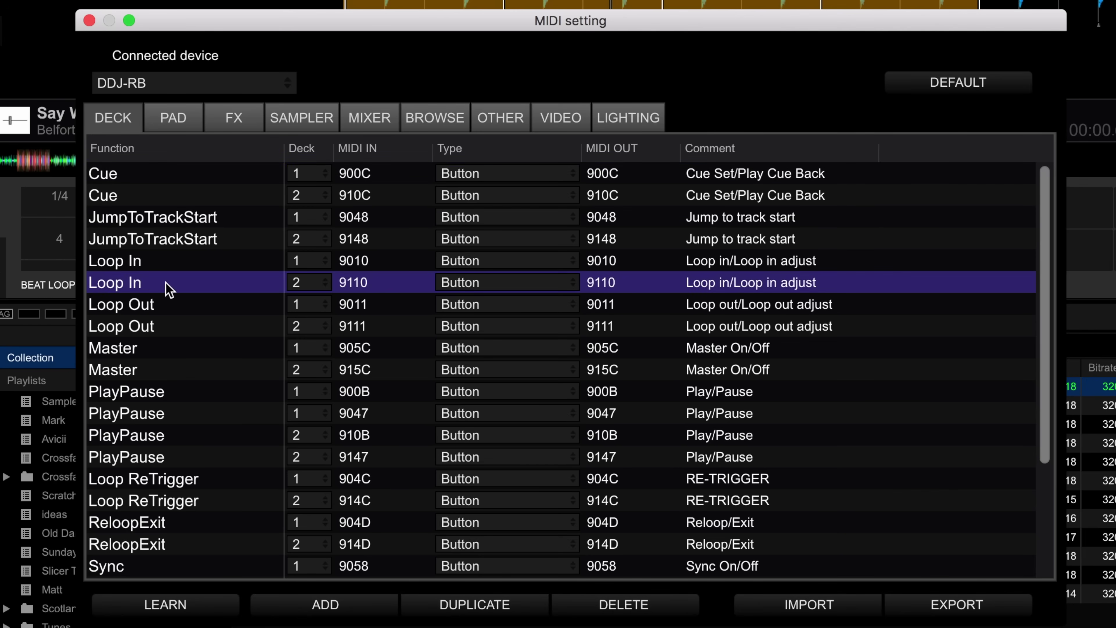
{"action": "left_click", "coordinate": [150, 304]}
{"action": "left_click", "coordinate": [155, 347]}
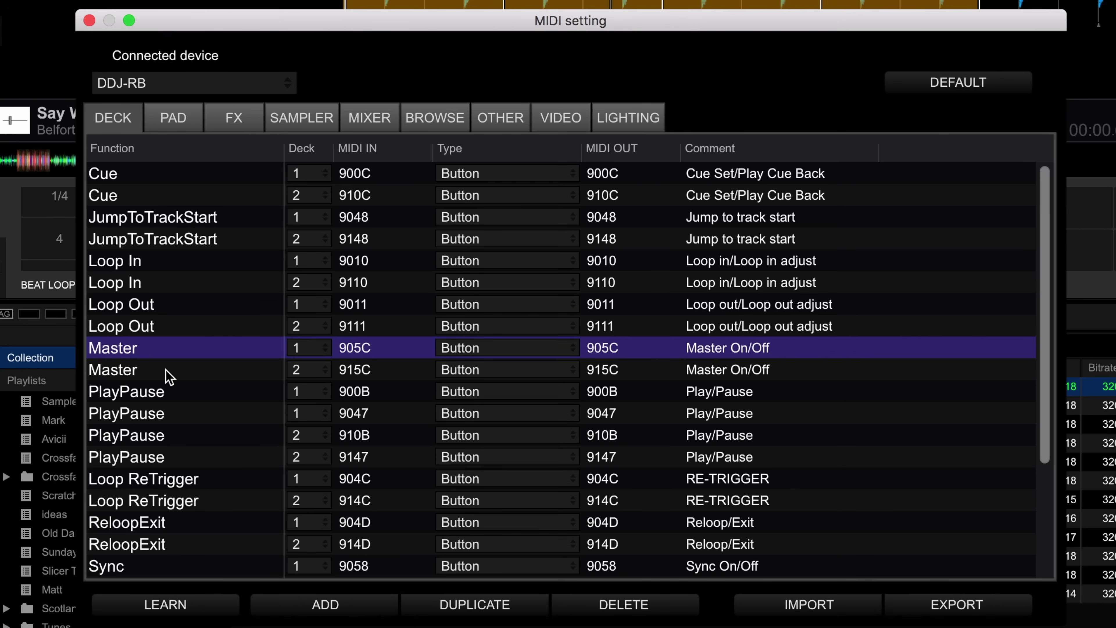
{"action": "left_click", "coordinate": [166, 370]}
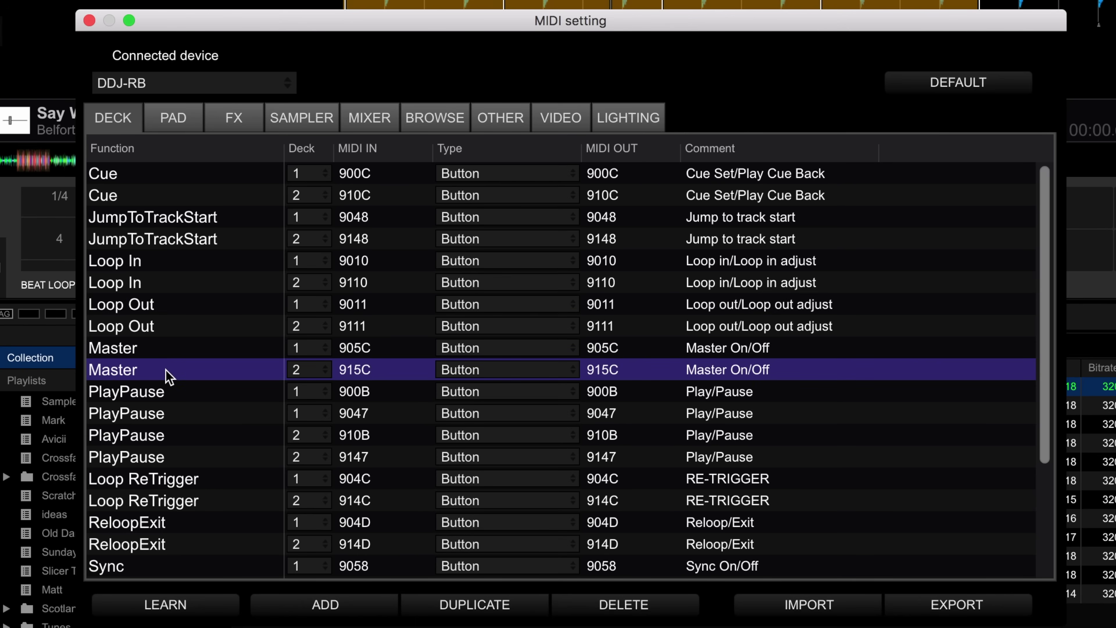
Inspect the Cue and Tempo deck and control-type options unchanged, then show the PAD mappings.
{"action": "left_click", "coordinate": [325, 173]}
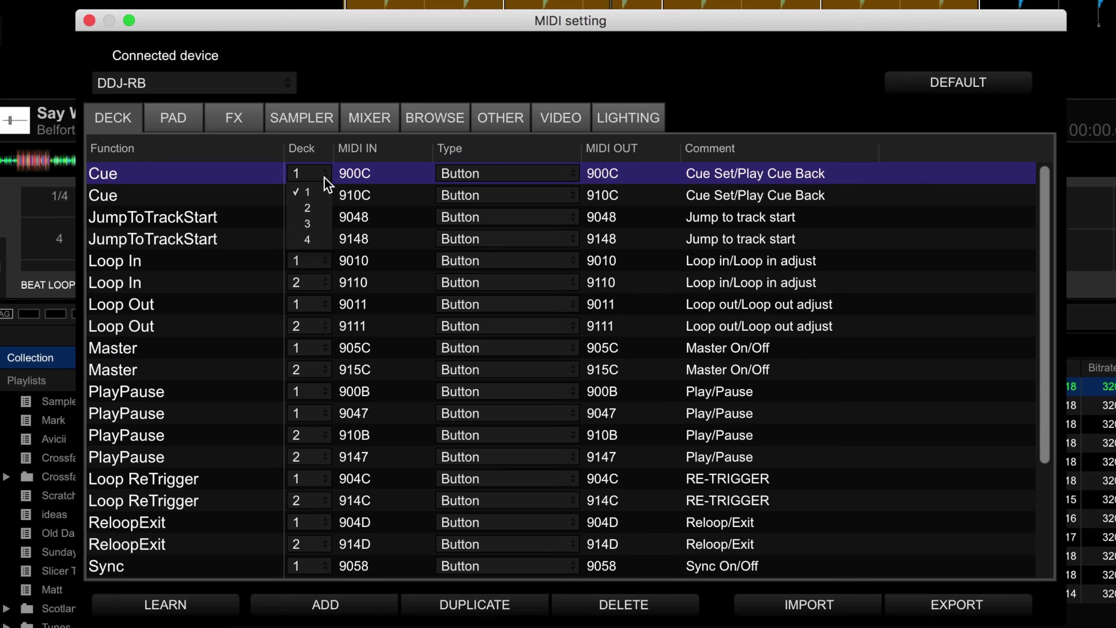
{"action": "left_click", "coordinate": [236, 174]}
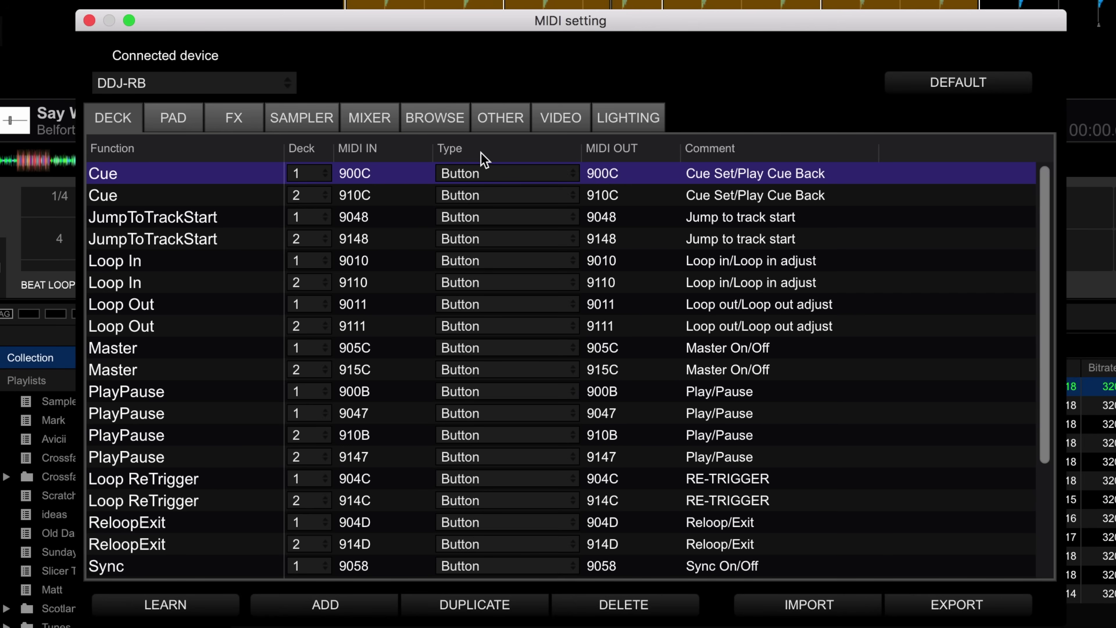
{"action": "left_click", "coordinate": [533, 180]}
{"action": "left_click", "coordinate": [593, 181]}
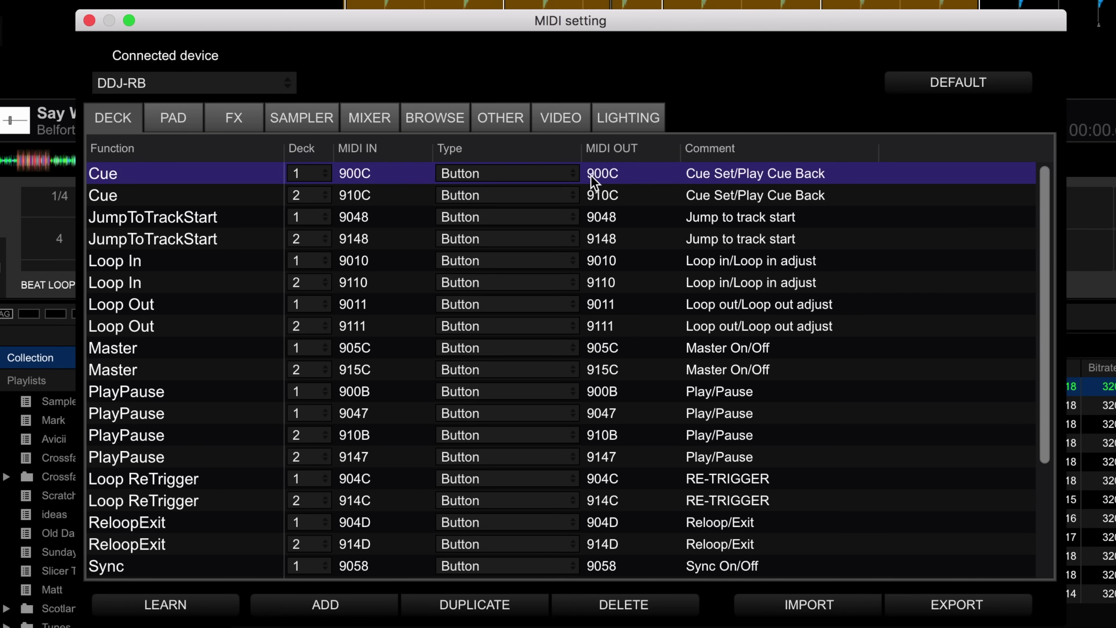
{"action": "left_click", "coordinate": [565, 178]}
{"action": "left_click", "coordinate": [553, 176]}
{"action": "scroll", "coordinate": [518, 383], "scroll_direction": "down", "scroll_amount": 5}
{"action": "left_click", "coordinate": [510, 504]}
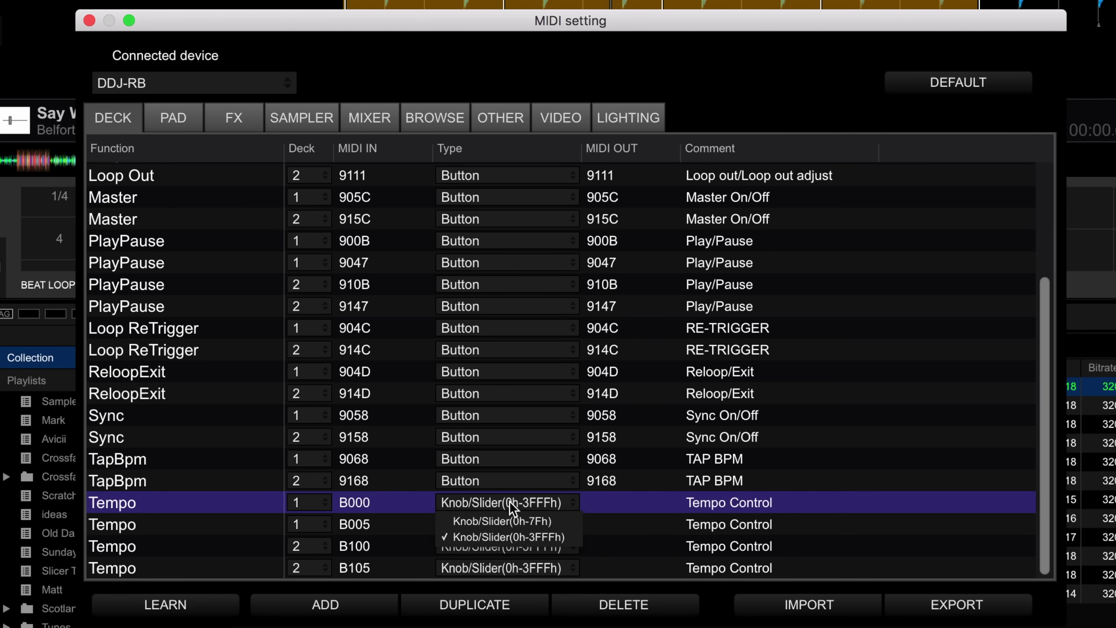
{"action": "left_click", "coordinate": [577, 503]}
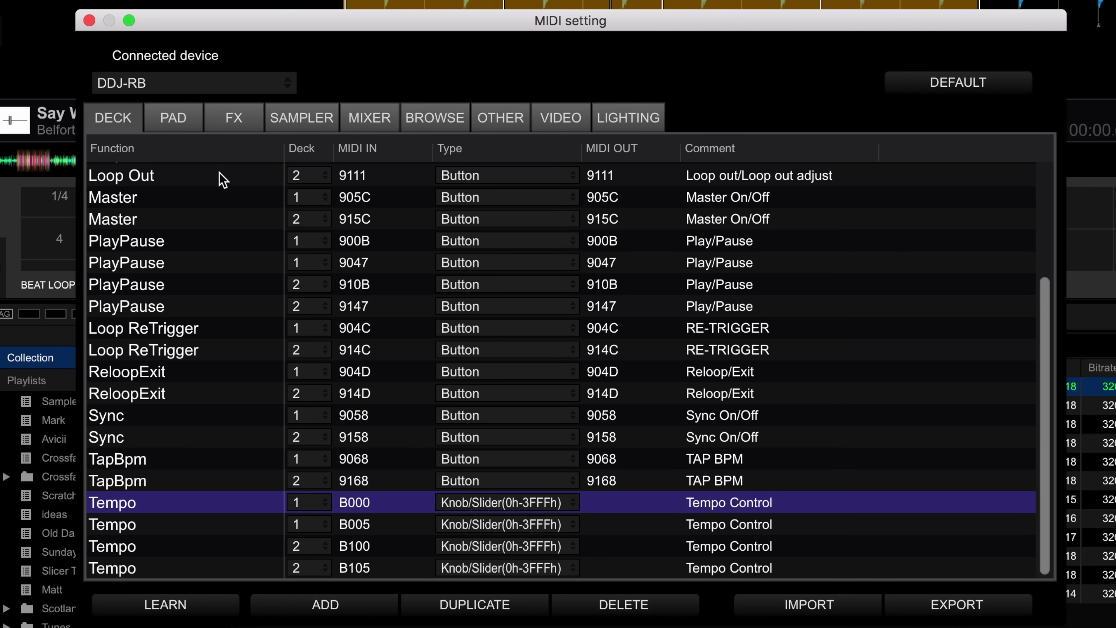
{"action": "left_click", "coordinate": [162, 119]}
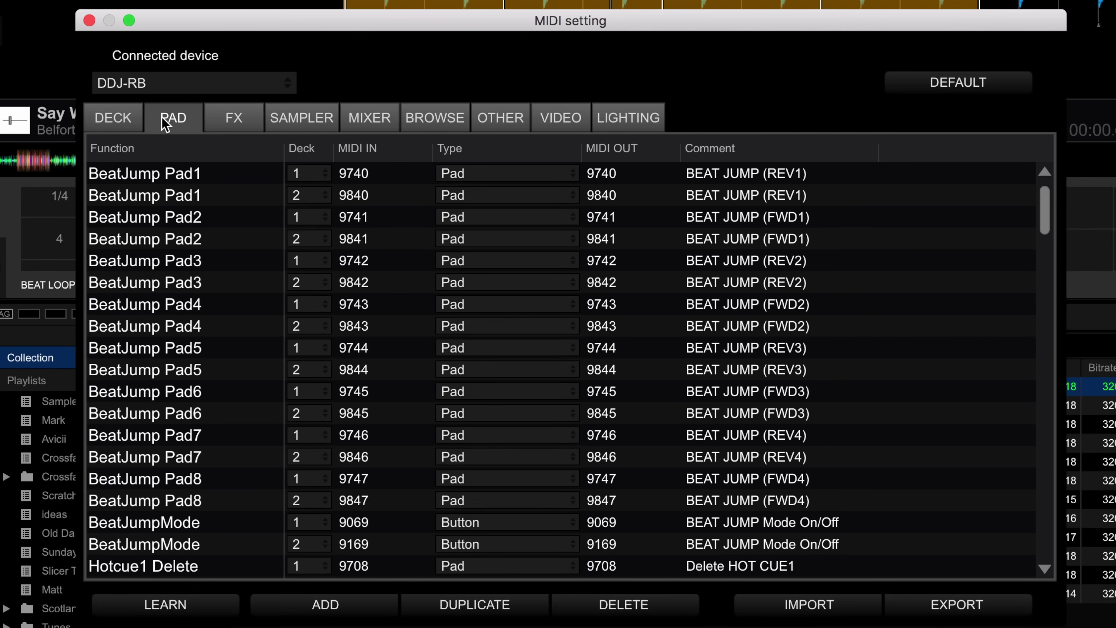
Re-sort the PAD list by function name, then step through the Slicer Pad and SlicerLoop rows.
{"action": "left_click", "coordinate": [189, 151]}
{"action": "left_click", "coordinate": [192, 154]}
{"action": "scroll", "coordinate": [227, 221], "scroll_direction": "down", "scroll_amount": 10}
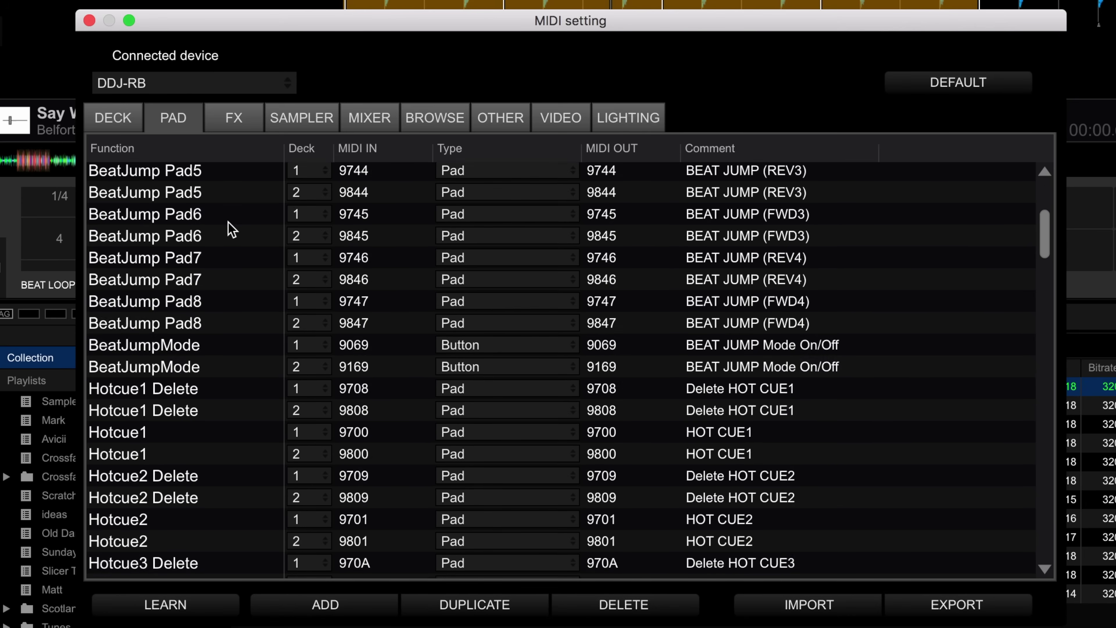
{"action": "scroll", "coordinate": [228, 221], "scroll_direction": "down", "scroll_amount": 12}
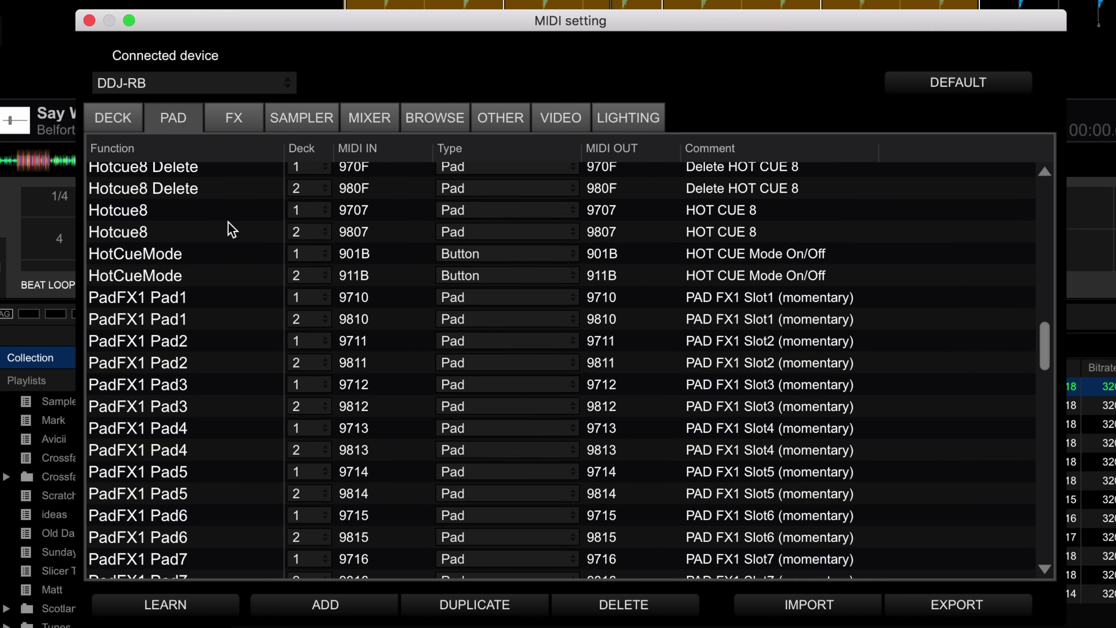
{"action": "scroll", "coordinate": [227, 222], "scroll_direction": "down", "scroll_amount": 6}
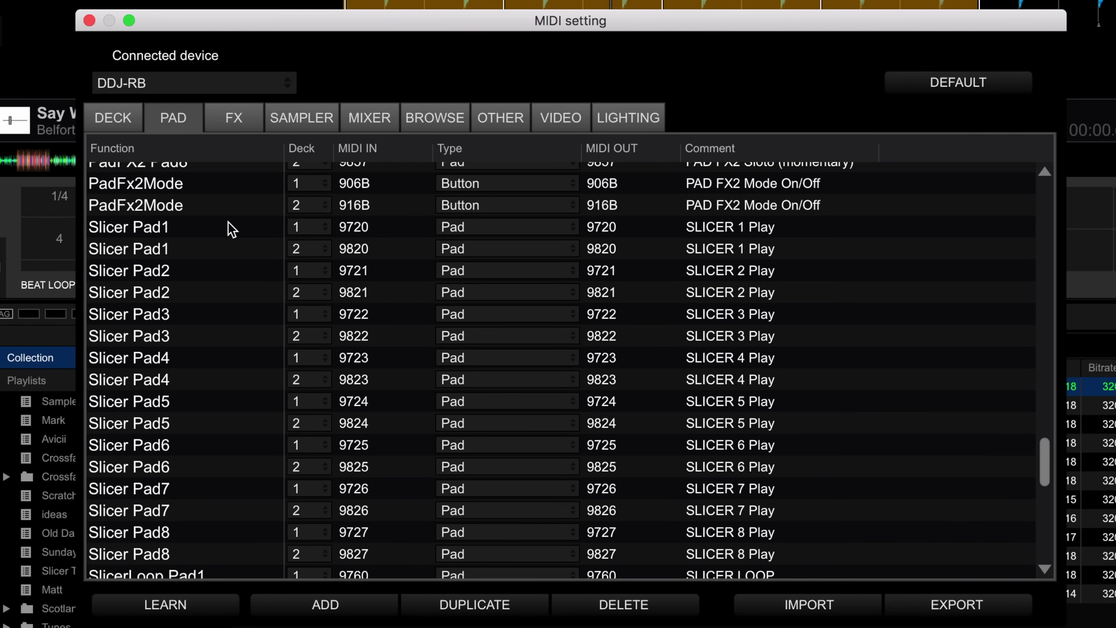
{"action": "left_click", "coordinate": [180, 227]}
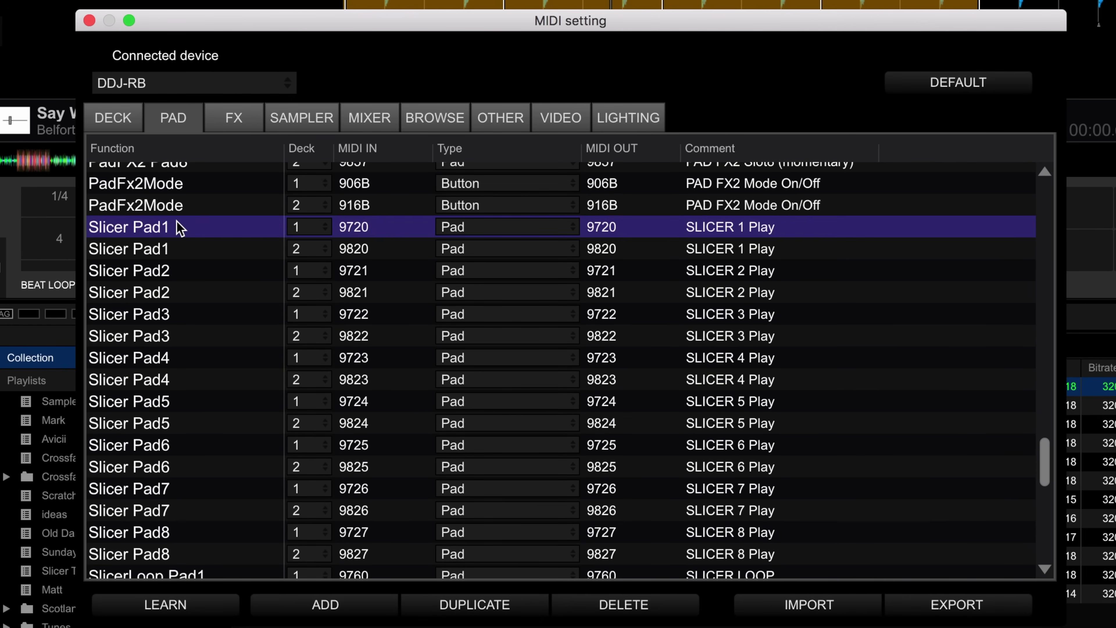
{"action": "key", "text": "Down"}
{"action": "key", "text": "Down"}
{"action": "key", "text": "Down"}
{"action": "key", "text": "Down"}
{"action": "key", "text": "Down"}
{"action": "key", "text": "Down"}
{"action": "key", "text": "Down"}
{"action": "key", "text": "Down"}
{"action": "key", "text": "Down"}
{"action": "key", "text": "Down"}
{"action": "key", "text": "Down"}
{"action": "key", "text": "Down"}
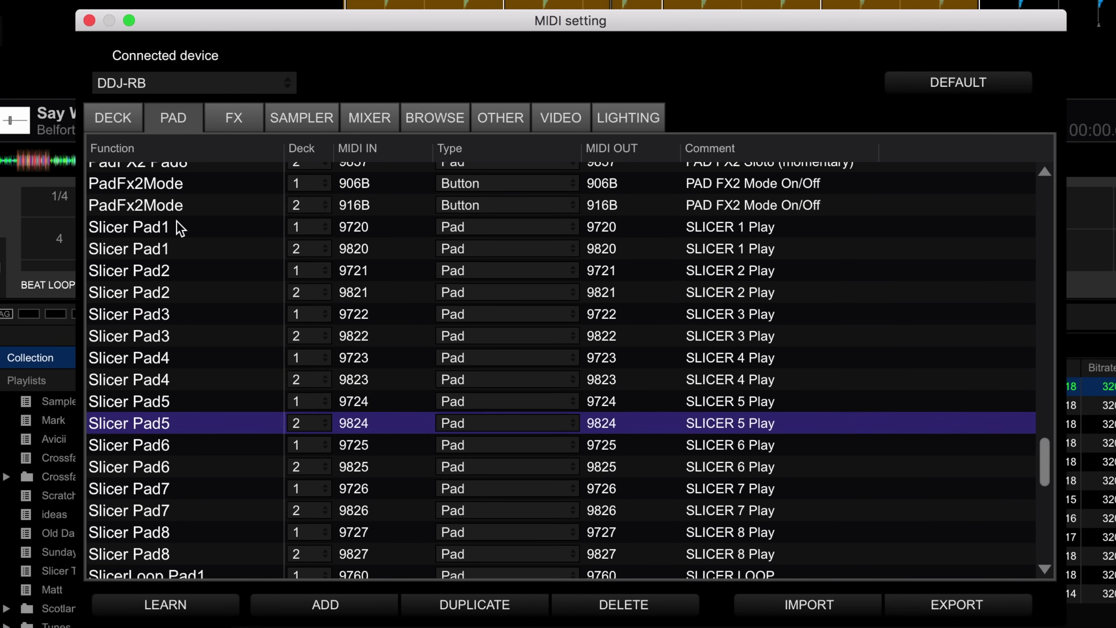
{"action": "key", "text": "Down"}
{"action": "key", "text": "Down"}
{"action": "key", "text": "Down"}
{"action": "key", "text": "Down"}
{"action": "key", "text": "Down"}
{"action": "key", "text": "Down"}
{"action": "key", "text": "Down"}
{"action": "key", "text": "Down"}
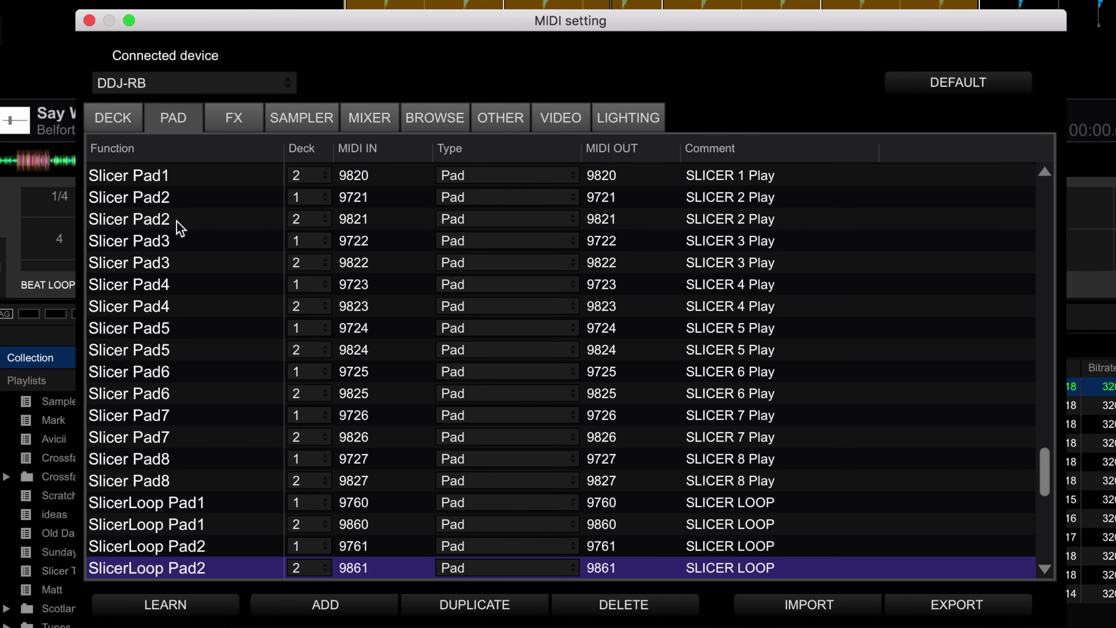
{"action": "key", "text": "Up"}
{"action": "key", "text": "Up"}
{"action": "key", "text": "Up"}
{"action": "key", "text": "Up"}
{"action": "key", "text": "Up"}
{"action": "key", "text": "Up"}
{"action": "key", "text": "Up"}
{"action": "key", "text": "Up"}
{"action": "key", "text": "Up"}
{"action": "key", "text": "Up"}
{"action": "key", "text": "Up"}
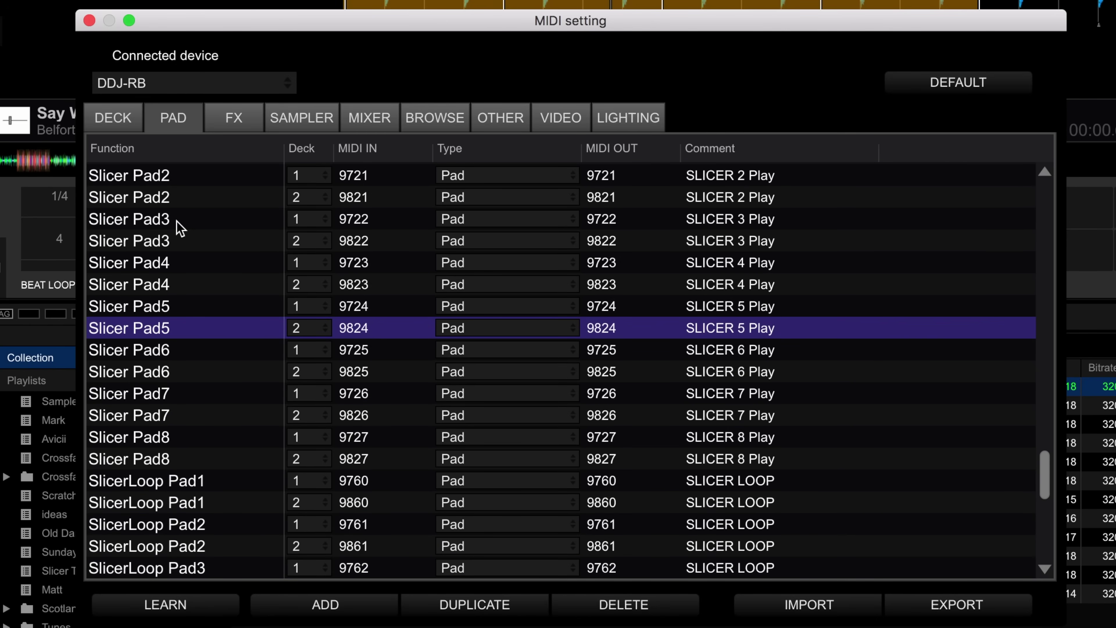
Delete both decks' Slicer Pad1 mappings and deck 1's Slicer Pad2, confirming each with OK.
{"action": "scroll", "coordinate": [177, 224], "scroll_direction": "up", "scroll_amount": 5}
{"action": "left_click", "coordinate": [173, 237]}
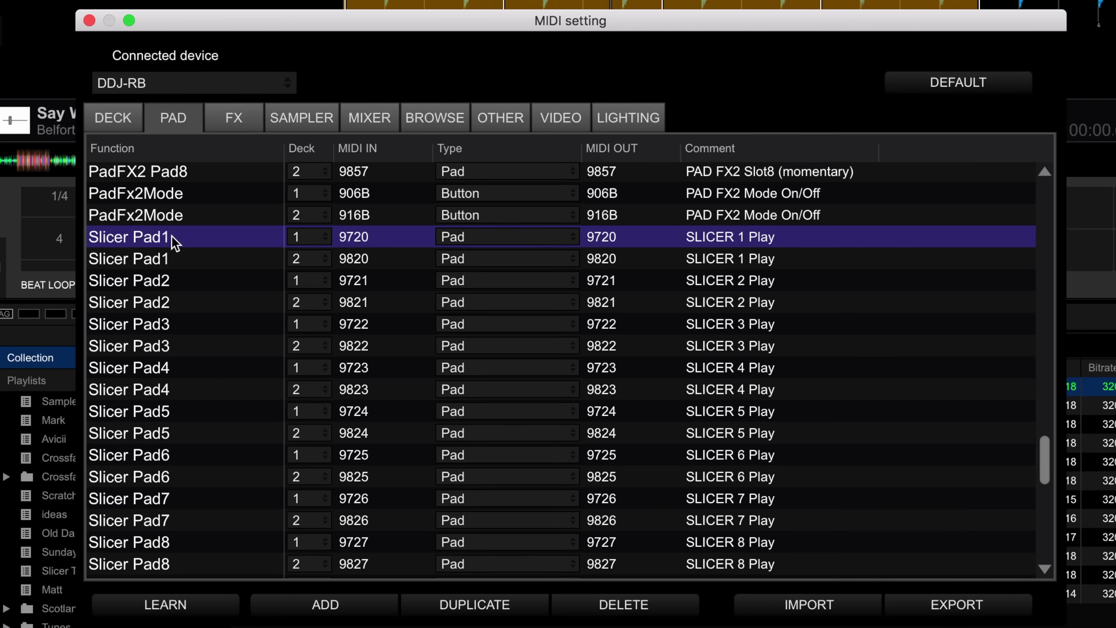
{"action": "left_click", "coordinate": [611, 609]}
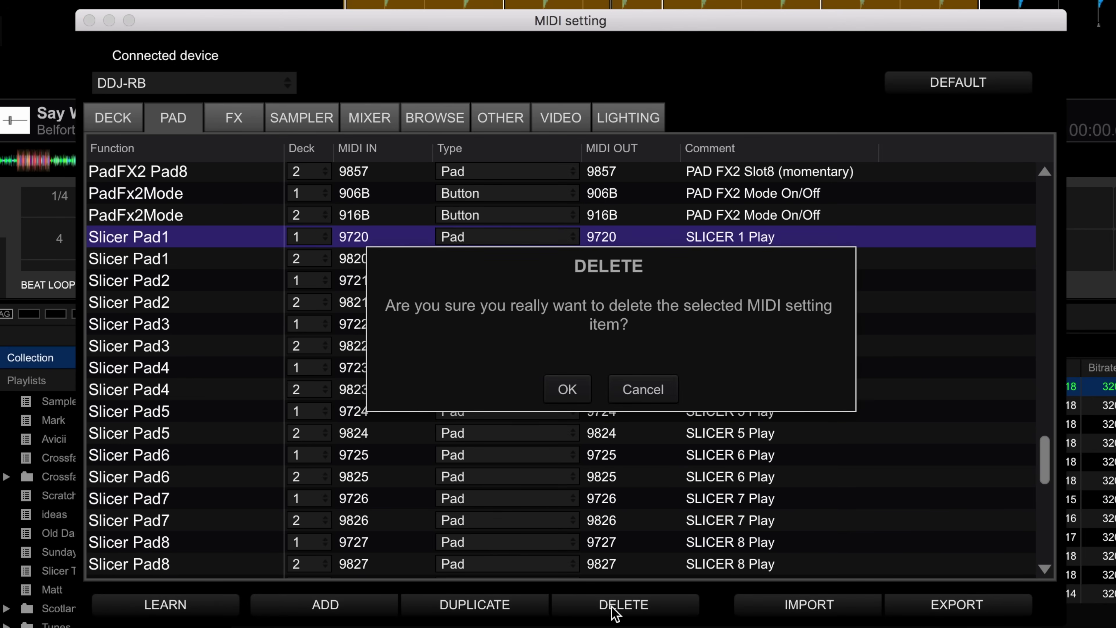
{"action": "left_click", "coordinate": [567, 391]}
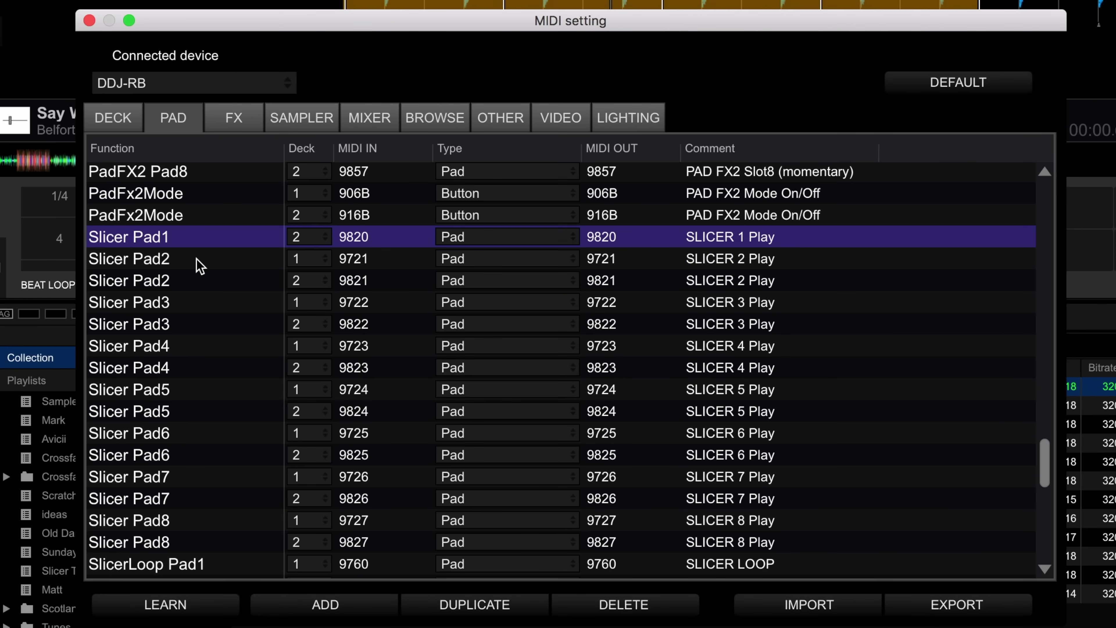
{"action": "left_click", "coordinate": [601, 598]}
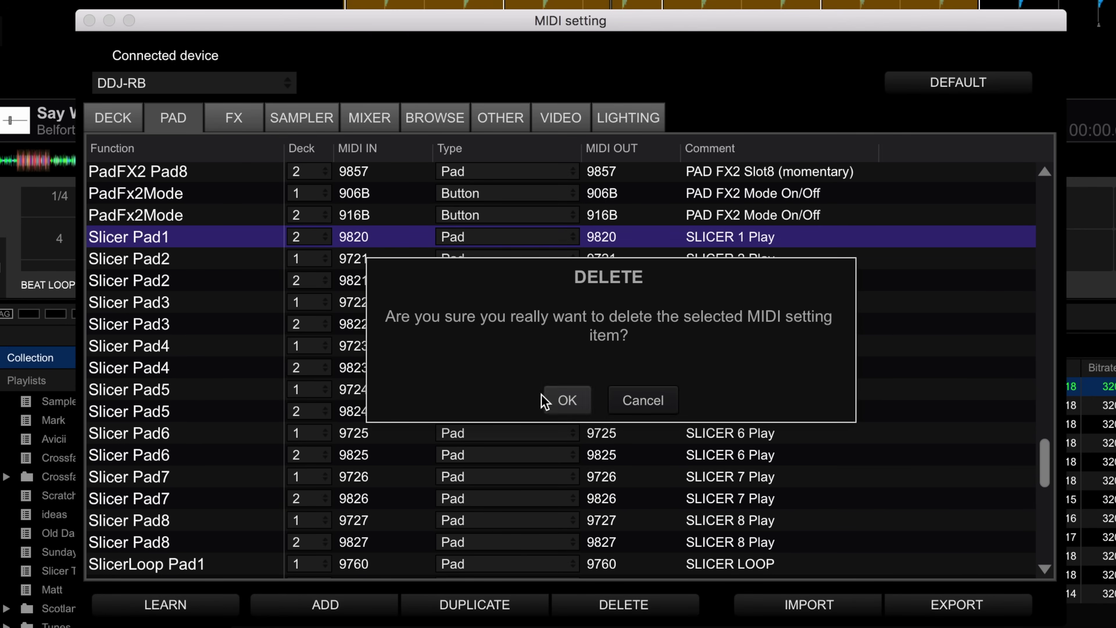
{"action": "left_click", "coordinate": [561, 398]}
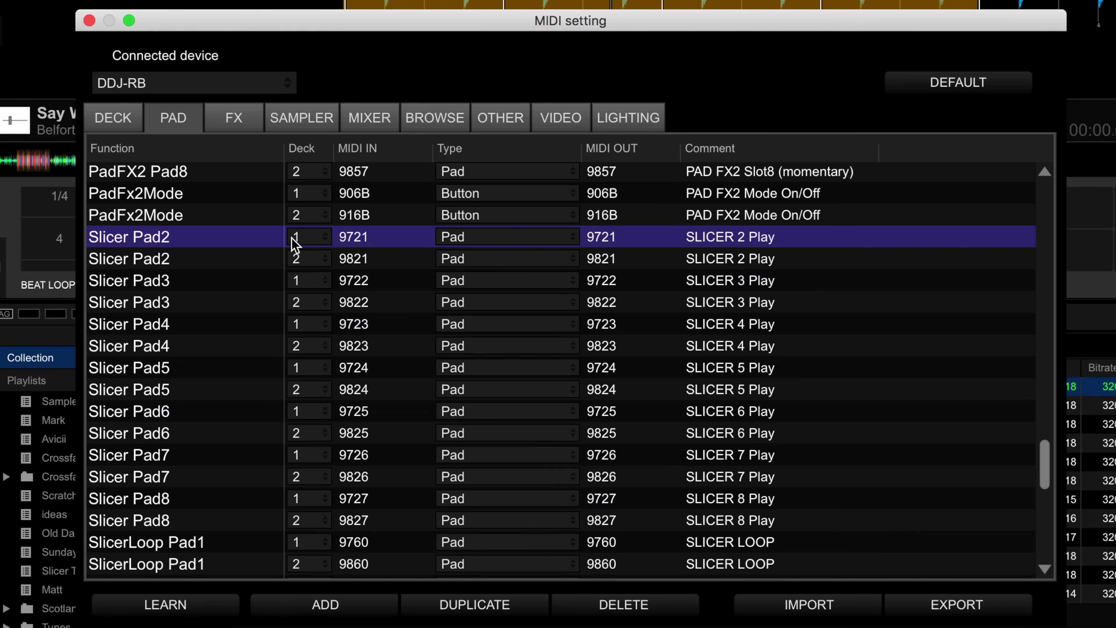
{"action": "left_click", "coordinate": [613, 605]}
{"action": "left_click", "coordinate": [567, 401]}
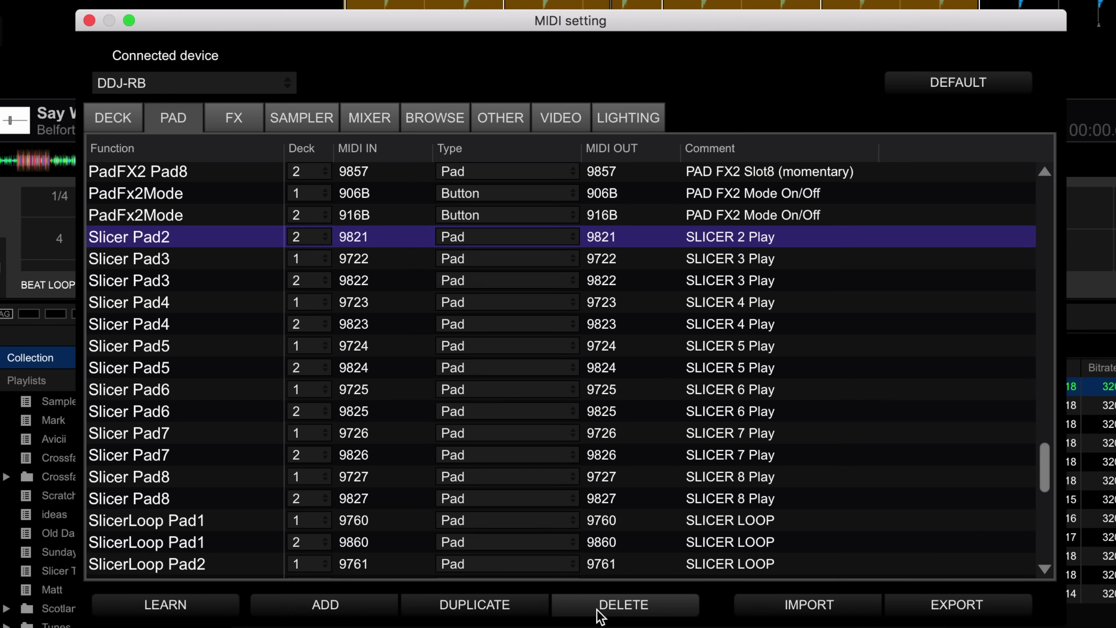
Delete the remaining Slicer Pad mappings through Pad8, confirming each deletion with OK.
{"action": "left_click", "coordinate": [600, 606]}
{"action": "left_click", "coordinate": [567, 401]}
{"action": "left_click", "coordinate": [599, 606]}
{"action": "left_click", "coordinate": [567, 401]}
{"action": "left_click", "coordinate": [600, 606]}
{"action": "left_click", "coordinate": [567, 401]}
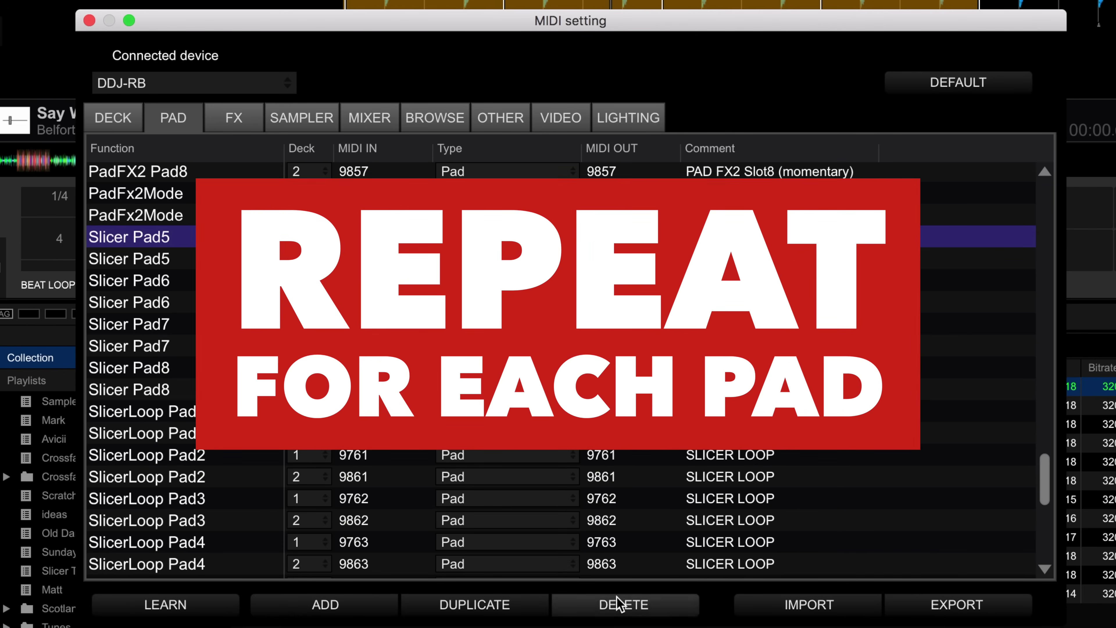
{"action": "left_click", "coordinate": [600, 606]}
{"action": "left_click", "coordinate": [624, 605]}
{"action": "left_click", "coordinate": [572, 405]}
{"action": "left_click", "coordinate": [624, 605]}
{"action": "left_click", "coordinate": [571, 405]}
{"action": "left_click", "coordinate": [624, 605]}
{"action": "left_click", "coordinate": [571, 404]}
{"action": "left_click", "coordinate": [624, 604]}
{"action": "left_click", "coordinate": [574, 407]}
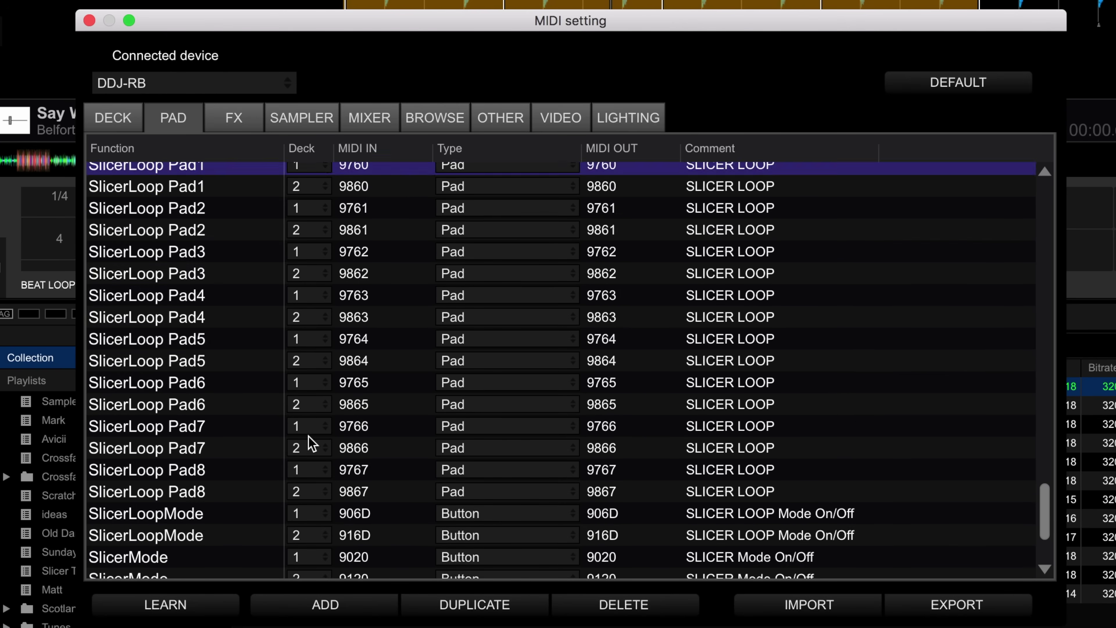
Delete the deck 1 and deck 2 SlicerMode mappings, confirming each deletion with OK.
{"action": "scroll", "coordinate": [309, 442], "scroll_direction": "down", "scroll_amount": 4}
{"action": "left_click", "coordinate": [163, 459]}
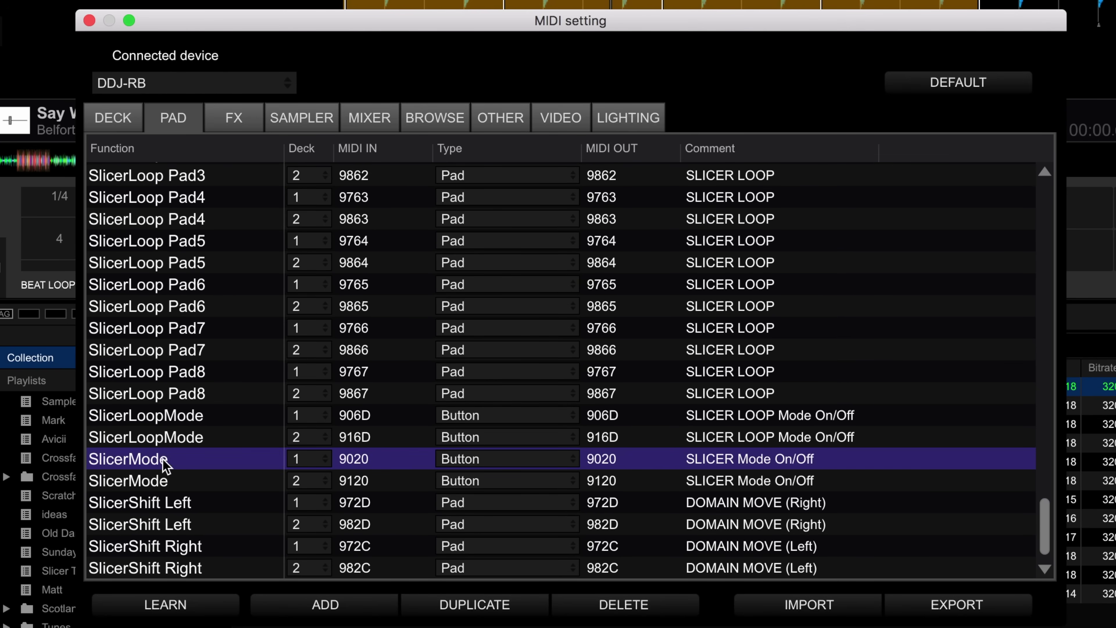
{"action": "left_click", "coordinate": [175, 481]}
{"action": "left_click", "coordinate": [169, 461]}
{"action": "left_click", "coordinate": [591, 603]}
{"action": "left_click", "coordinate": [567, 400]}
{"action": "left_click", "coordinate": [609, 604]}
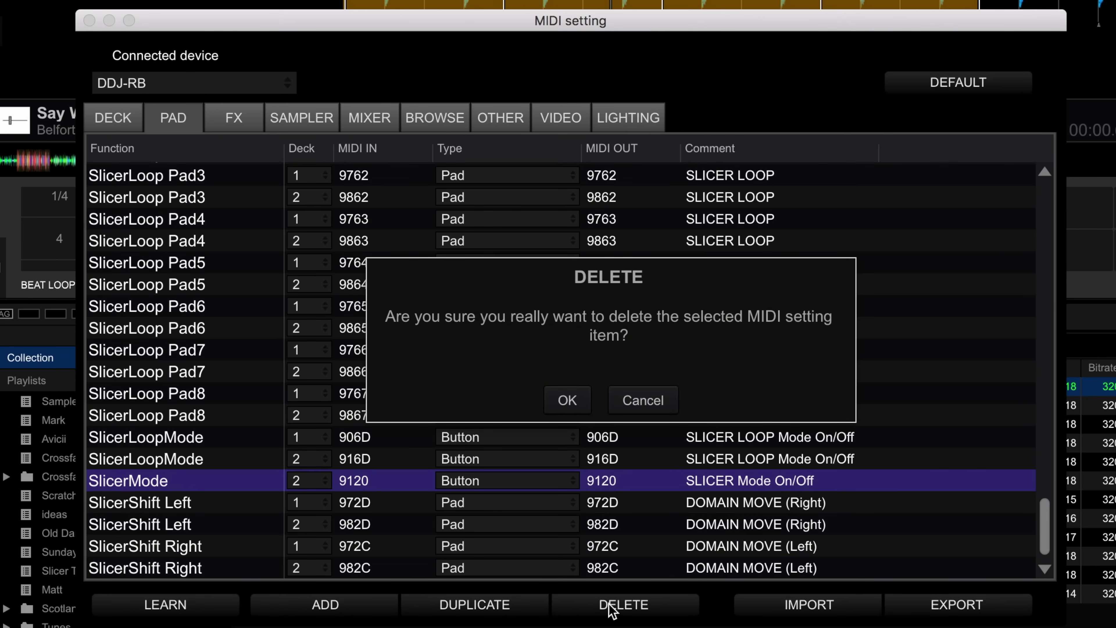
{"action": "left_click", "coordinate": [567, 400]}
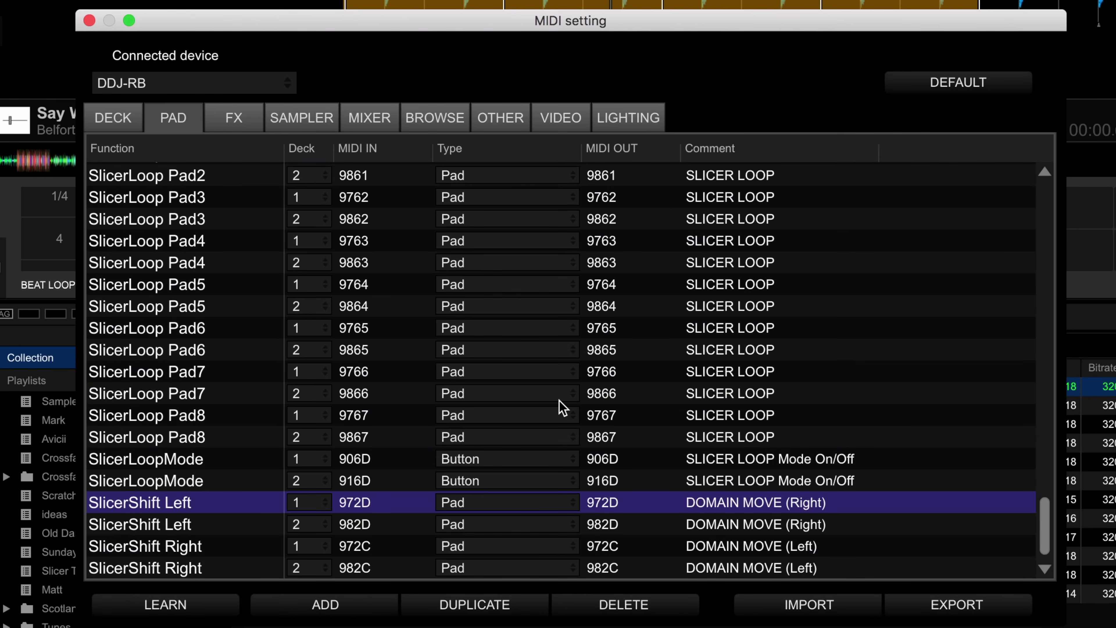
Browse the ADD function lists in the PAD and FX tabs, then return to the pad mappings.
{"action": "left_click", "coordinate": [328, 605]}
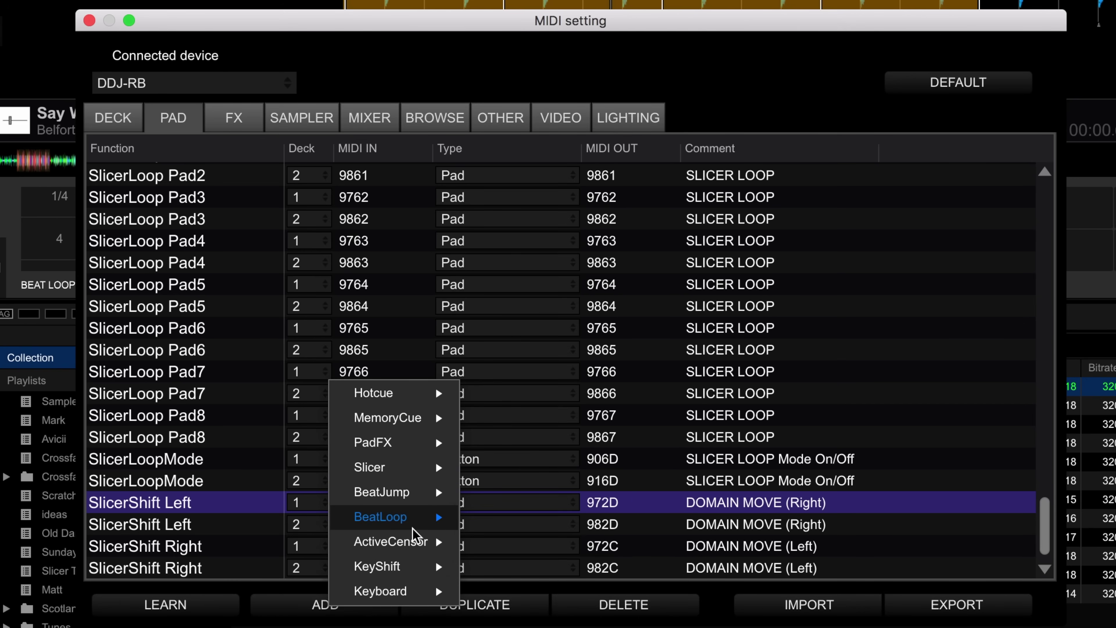
{"action": "mouse_move", "coordinate": [412, 526]}
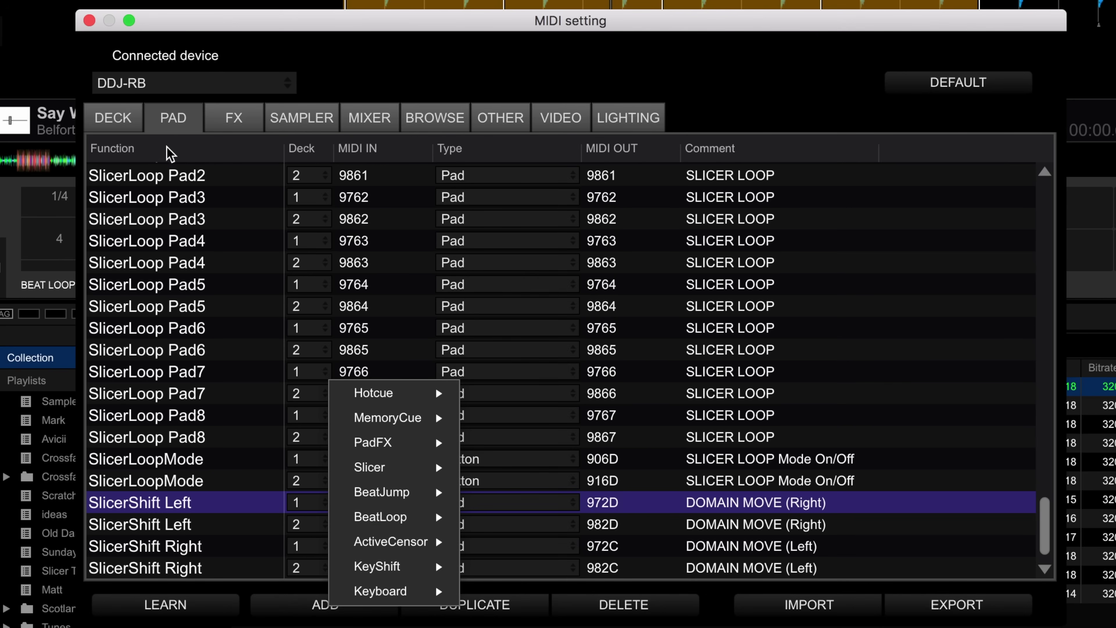
{"action": "left_click", "coordinate": [175, 121]}
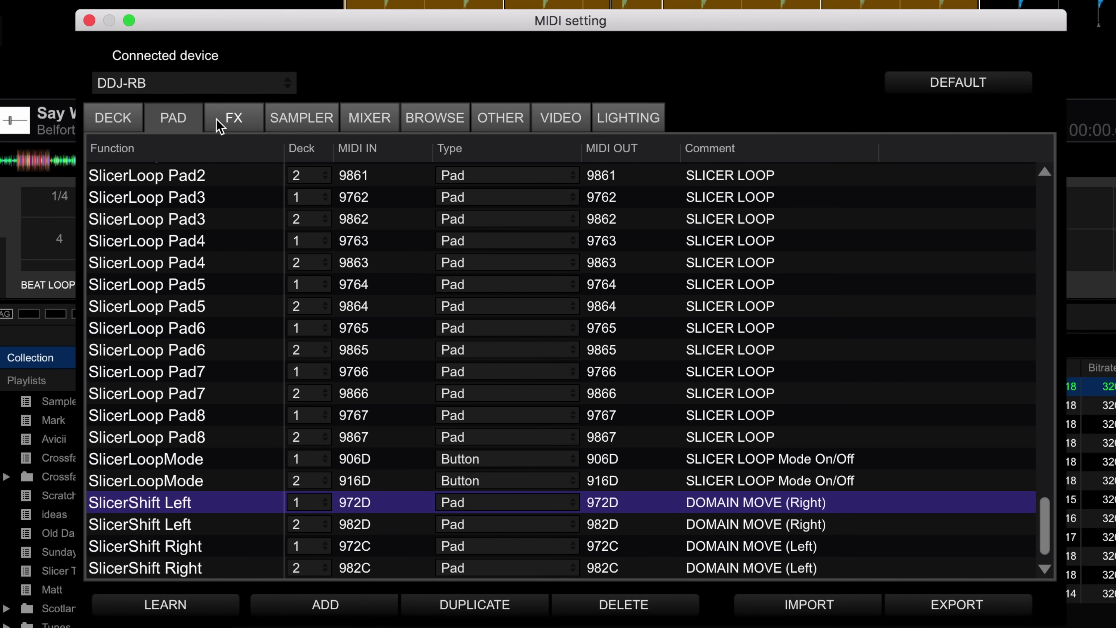
{"action": "left_click", "coordinate": [229, 123]}
{"action": "left_click", "coordinate": [344, 619]}
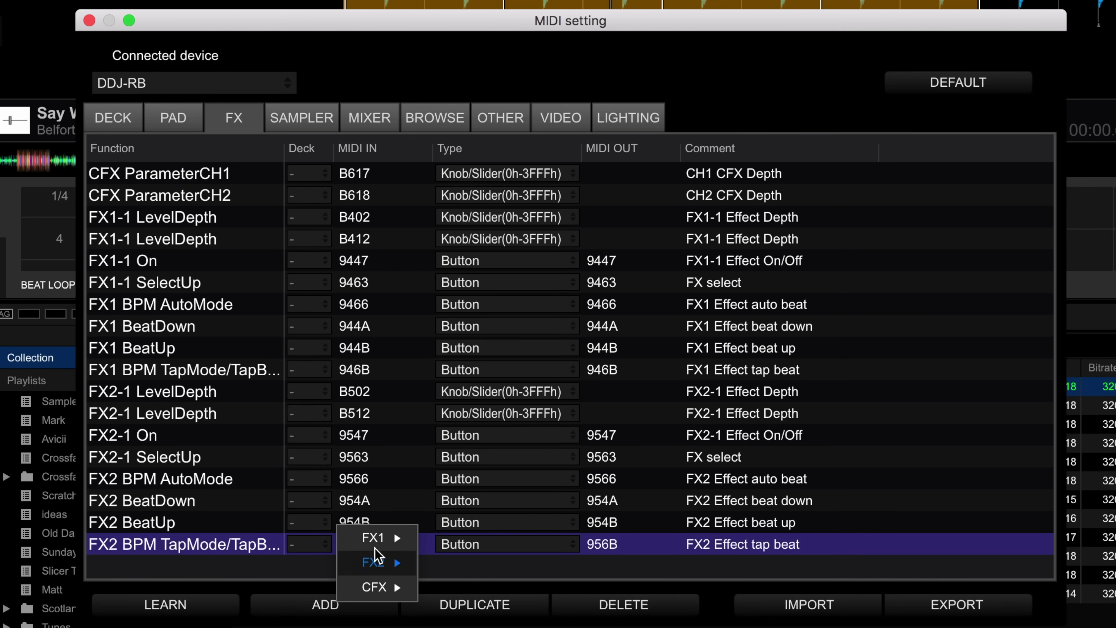
{"action": "mouse_move", "coordinate": [377, 541]}
{"action": "left_click", "coordinate": [174, 118]}
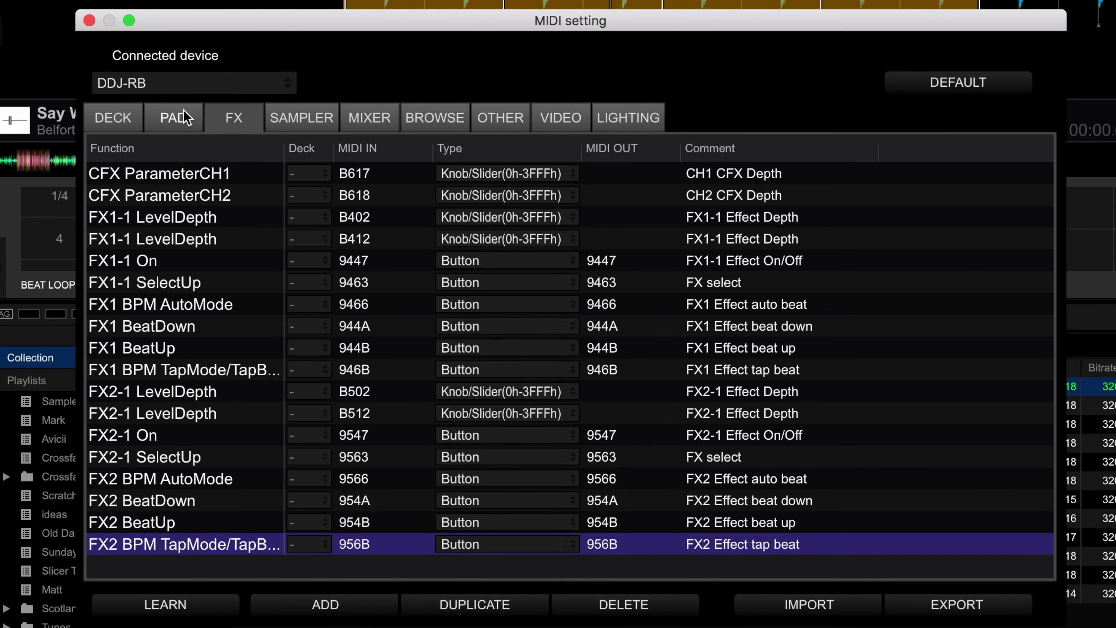
{"action": "left_click", "coordinate": [174, 118]}
Add two BeatLoopMode rows via ADD > BeatLoop, assigning the second row to deck 2.
{"action": "left_click", "coordinate": [281, 608]}
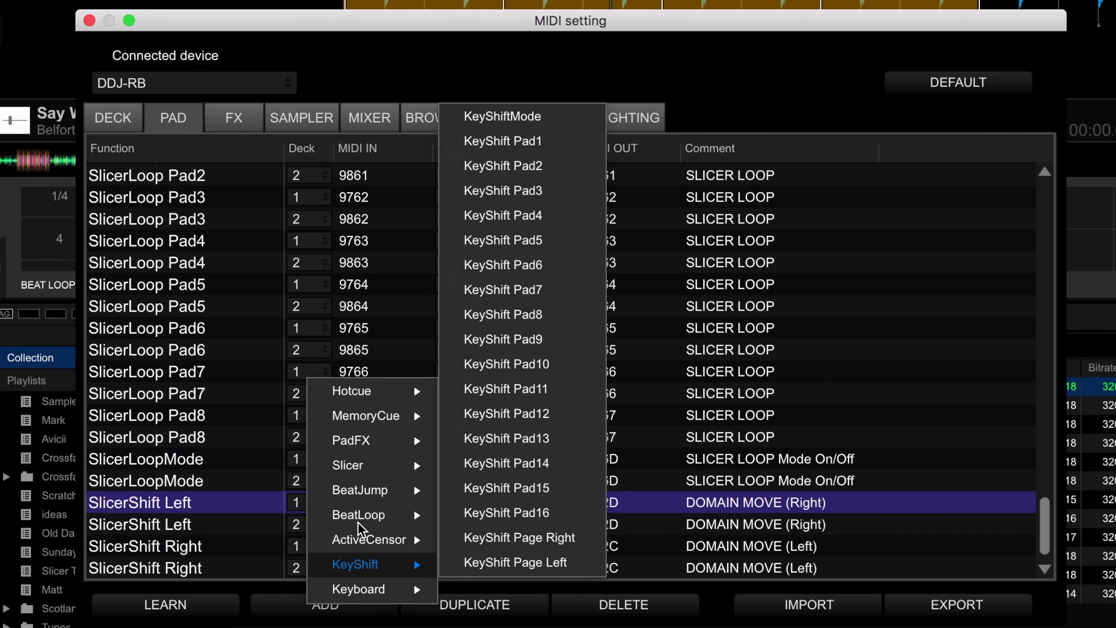
{"action": "mouse_move", "coordinate": [358, 516]}
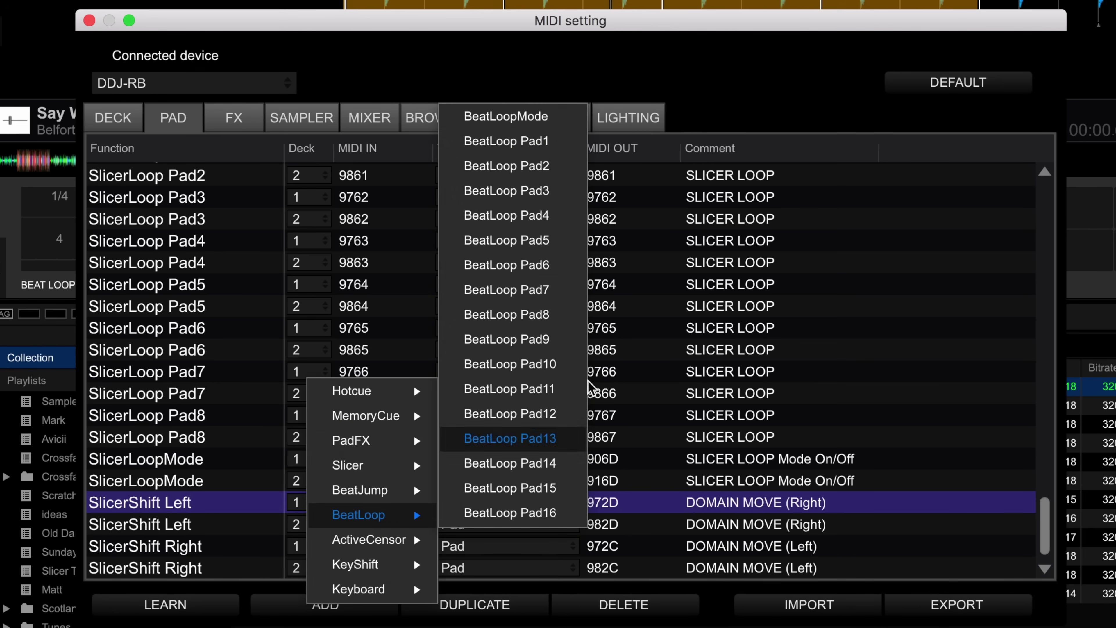
{"action": "left_click", "coordinate": [541, 124]}
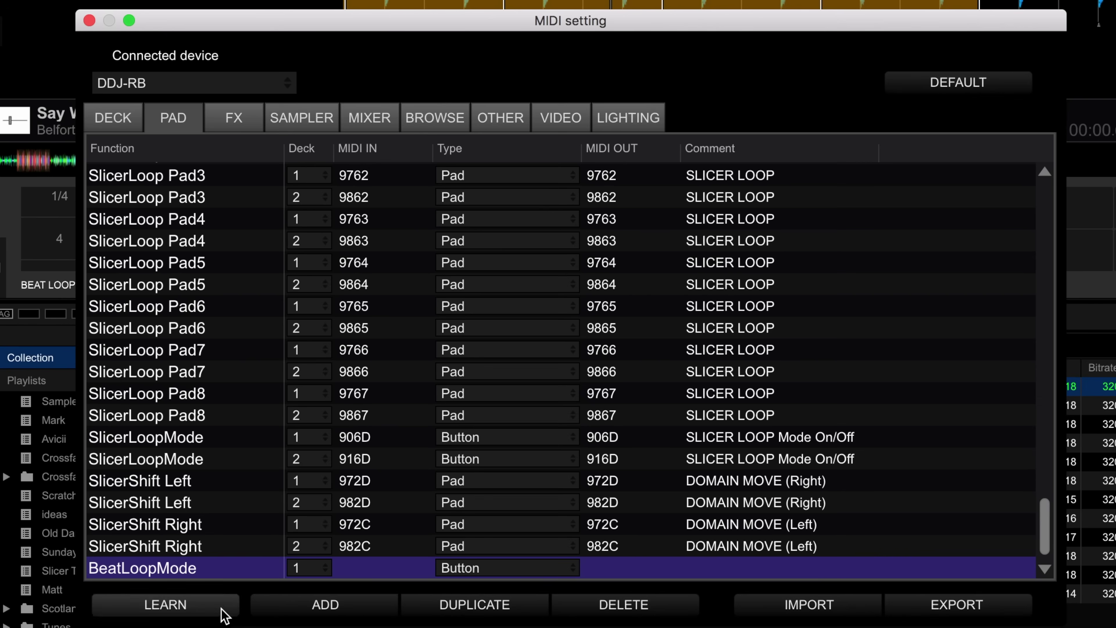
{"action": "left_click", "coordinate": [286, 605]}
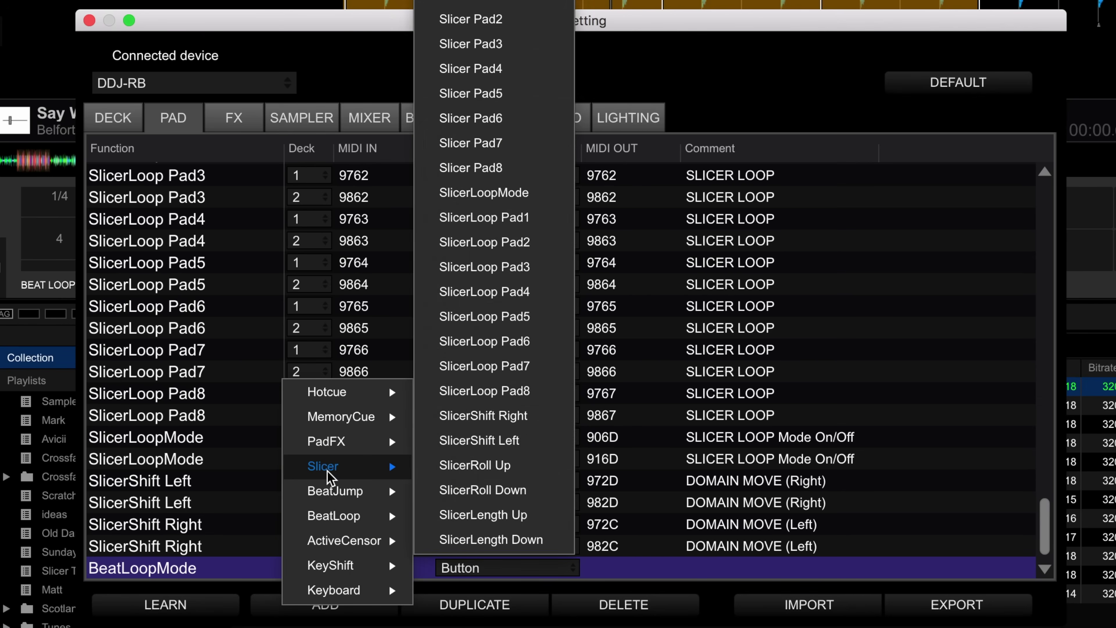
{"action": "mouse_move", "coordinate": [345, 516]}
{"action": "left_click", "coordinate": [519, 118]}
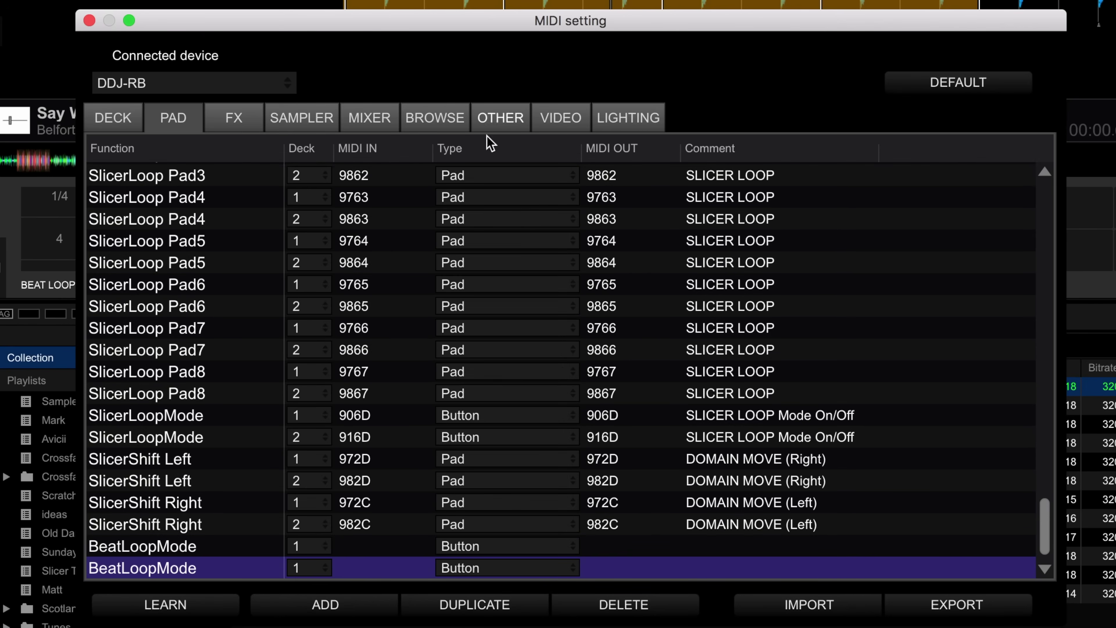
{"action": "left_click", "coordinate": [322, 571]}
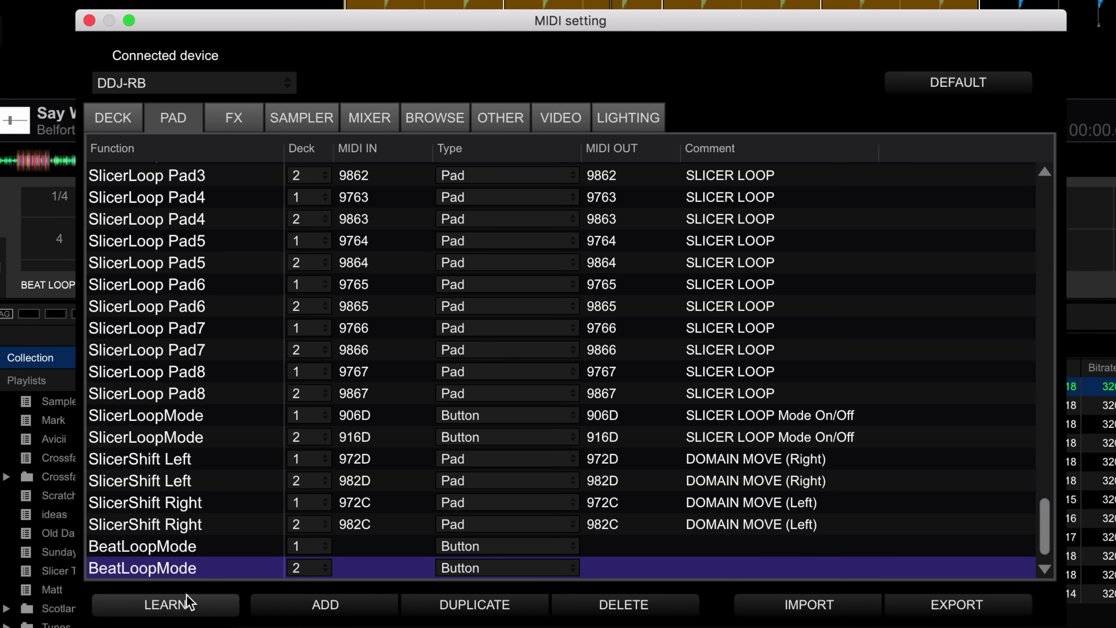
LEARN the BeatLoopMode rows from the controller button, giving MIDI IN 9020 and 9120.
{"action": "left_click", "coordinate": [189, 609]}
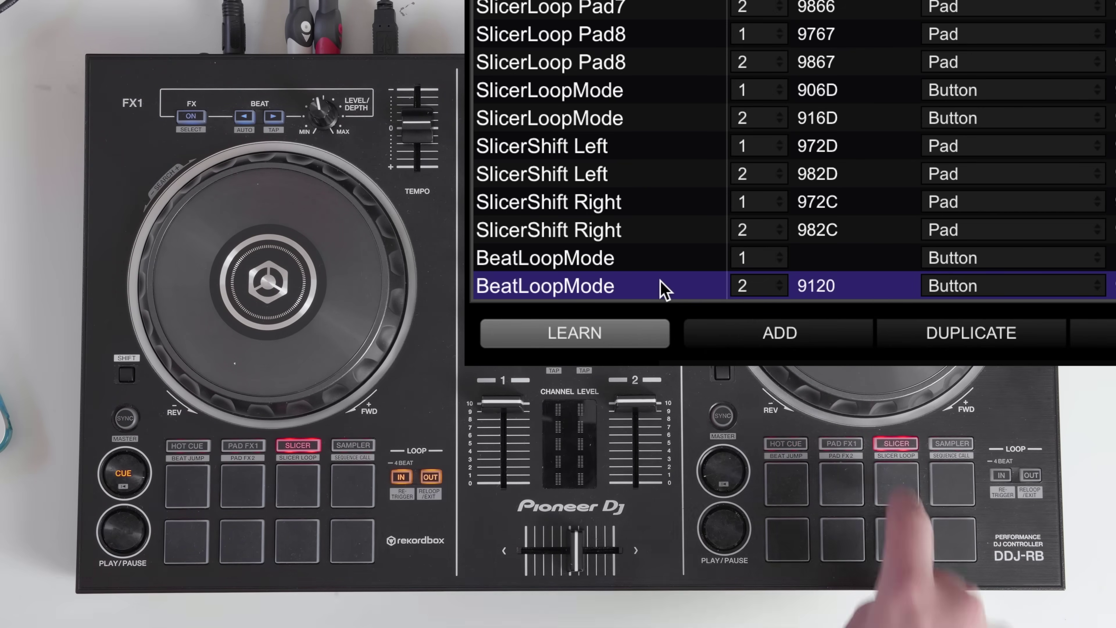
{"action": "left_click", "coordinate": [616, 260]}
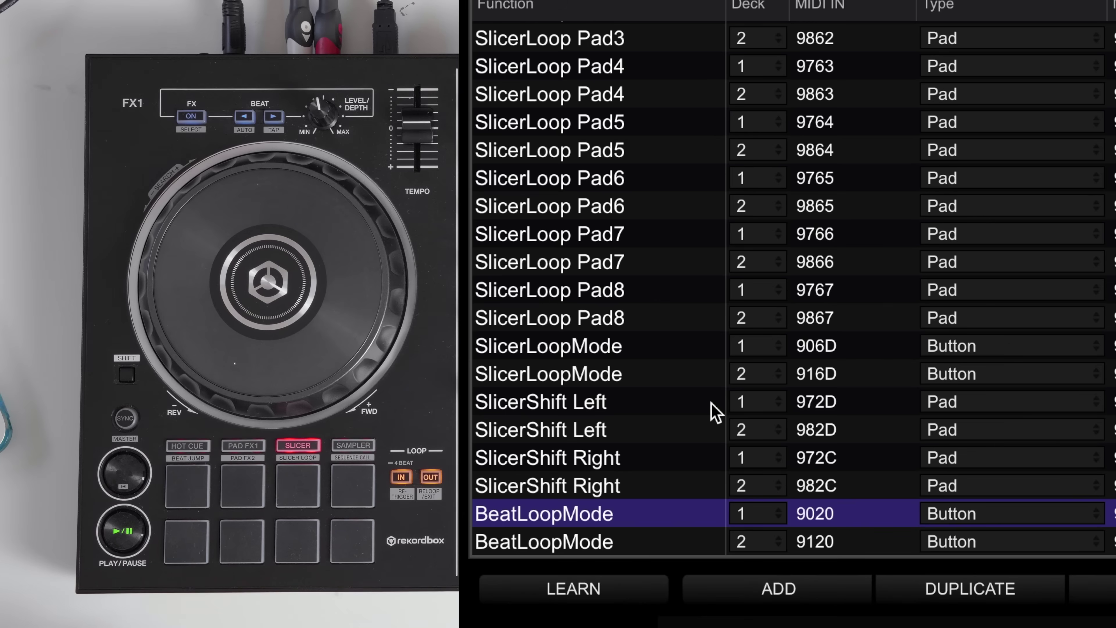
Add a deck 1 BeatLoop Pad11 row and learn it from the controller pad as 9727.
{"action": "left_click", "coordinate": [760, 605]}
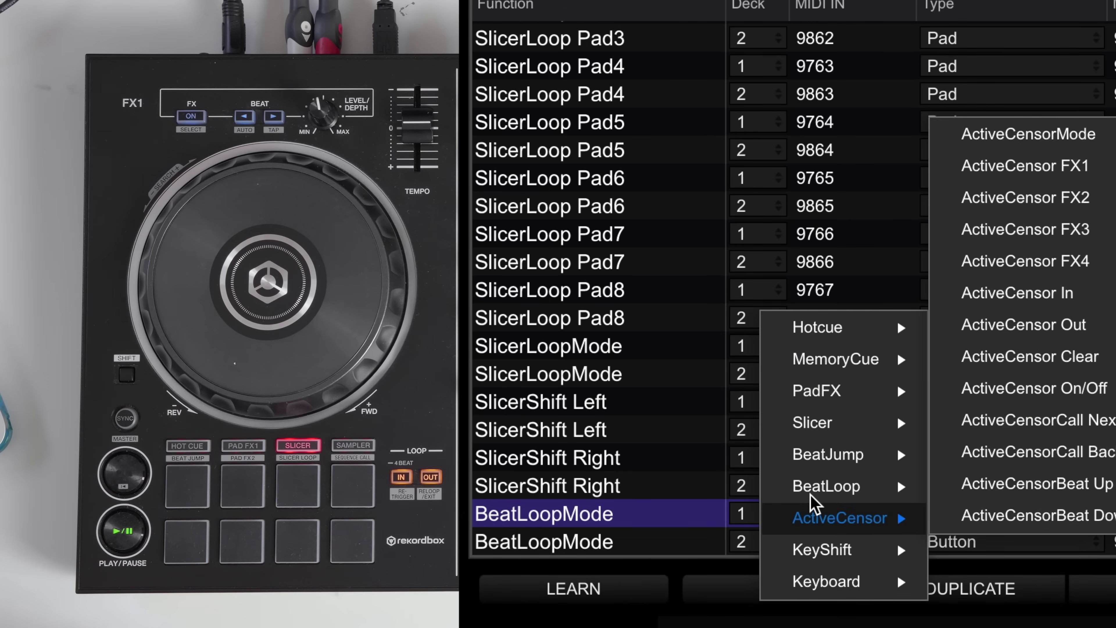
{"action": "mouse_move", "coordinate": [813, 500]}
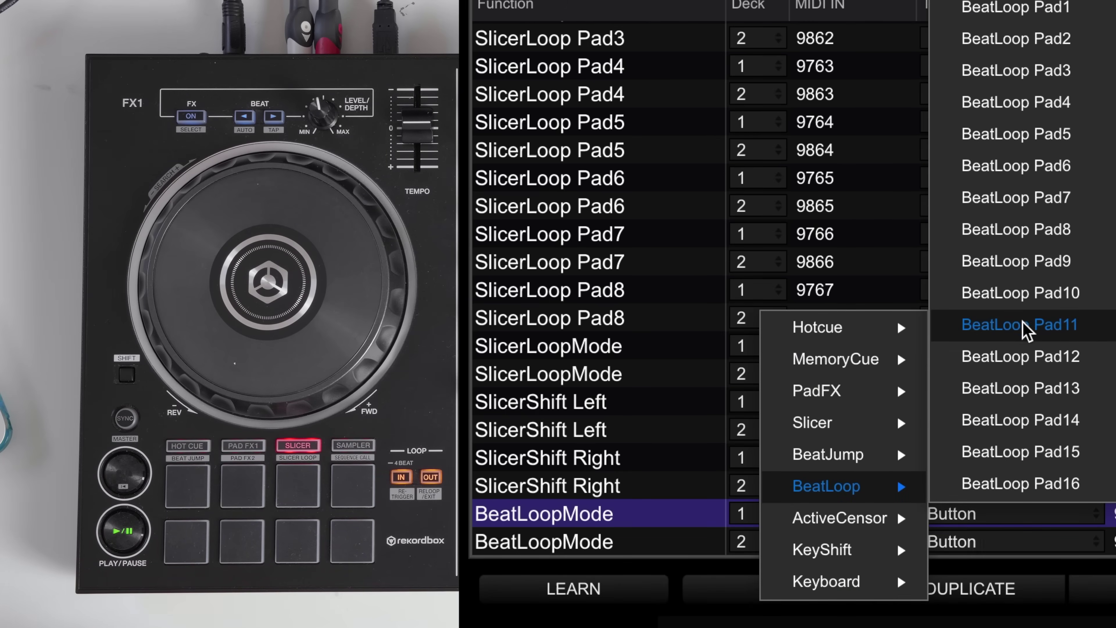
{"action": "left_click", "coordinate": [1003, 327]}
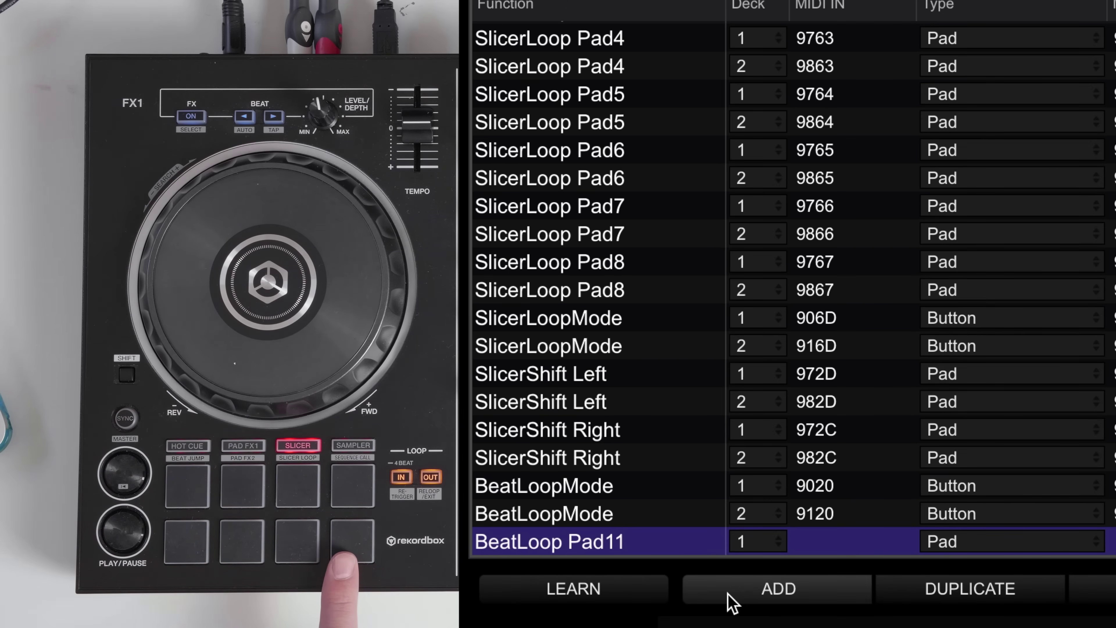
{"action": "left_click", "coordinate": [602, 589]}
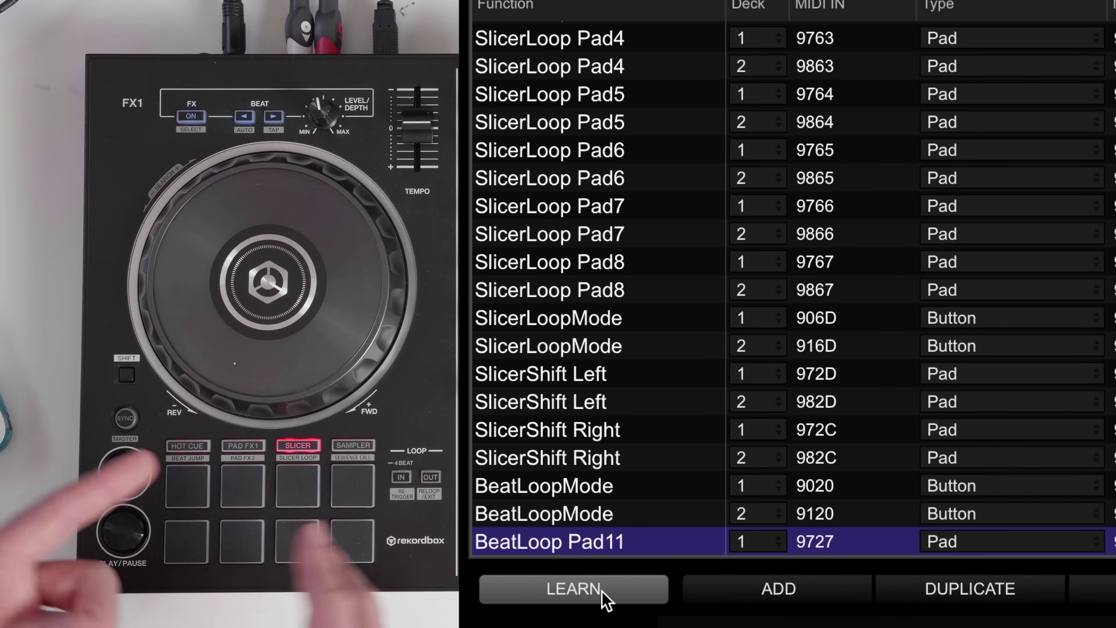
Add and learn BeatLoop Pad10 down to Pad4 rows, coded MIDI IN 9726 through 9720.
{"action": "left_click", "coordinate": [727, 594]}
{"action": "mouse_move", "coordinate": [777, 485]}
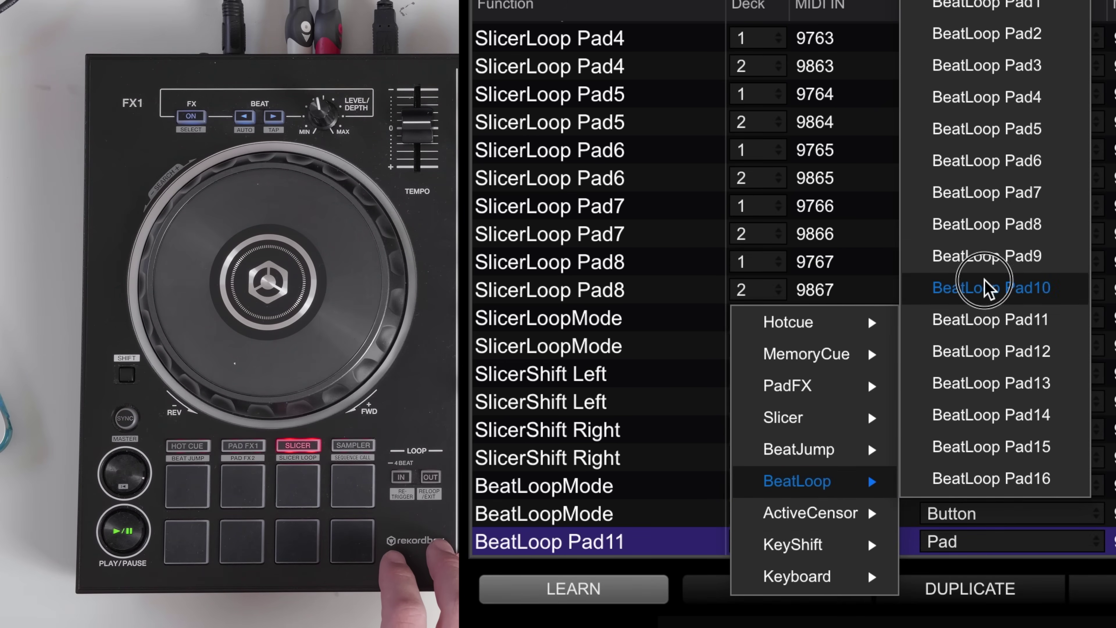
{"action": "left_click", "coordinate": [991, 287]}
{"action": "left_click", "coordinate": [778, 589]}
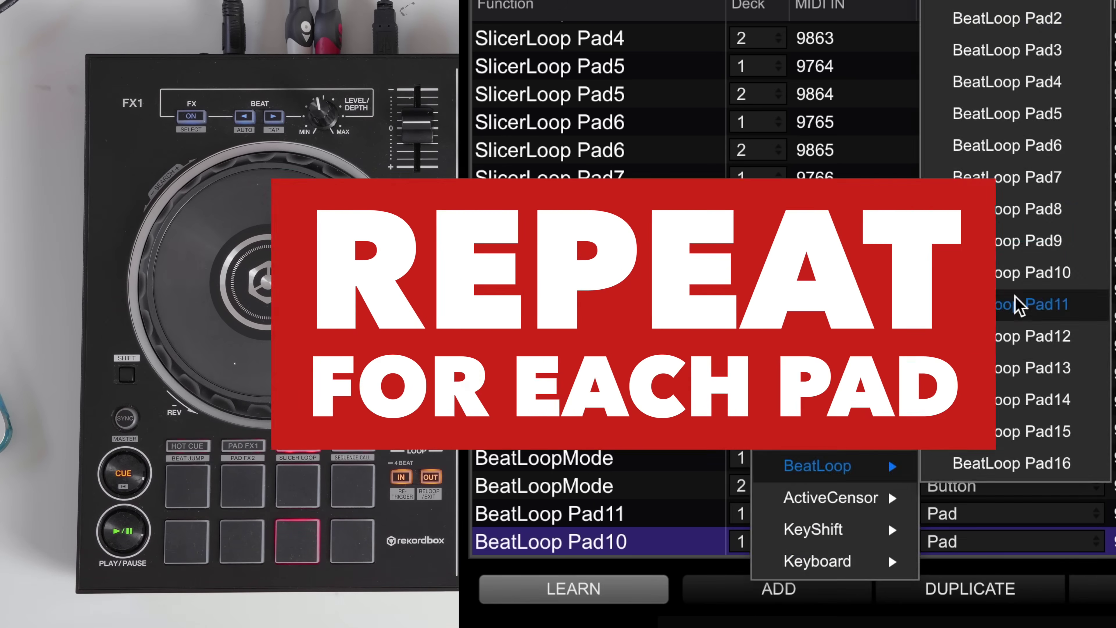
{"action": "left_click", "coordinate": [1010, 309]}
{"action": "left_click", "coordinate": [778, 588]}
{"action": "left_click", "coordinate": [1010, 217]}
{"action": "left_click", "coordinate": [778, 588]}
{"action": "left_click", "coordinate": [1010, 184]}
{"action": "left_click", "coordinate": [778, 588]}
{"action": "left_click", "coordinate": [1037, 151]}
{"action": "left_click", "coordinate": [1037, 118]}
{"action": "left_click", "coordinate": [778, 589]}
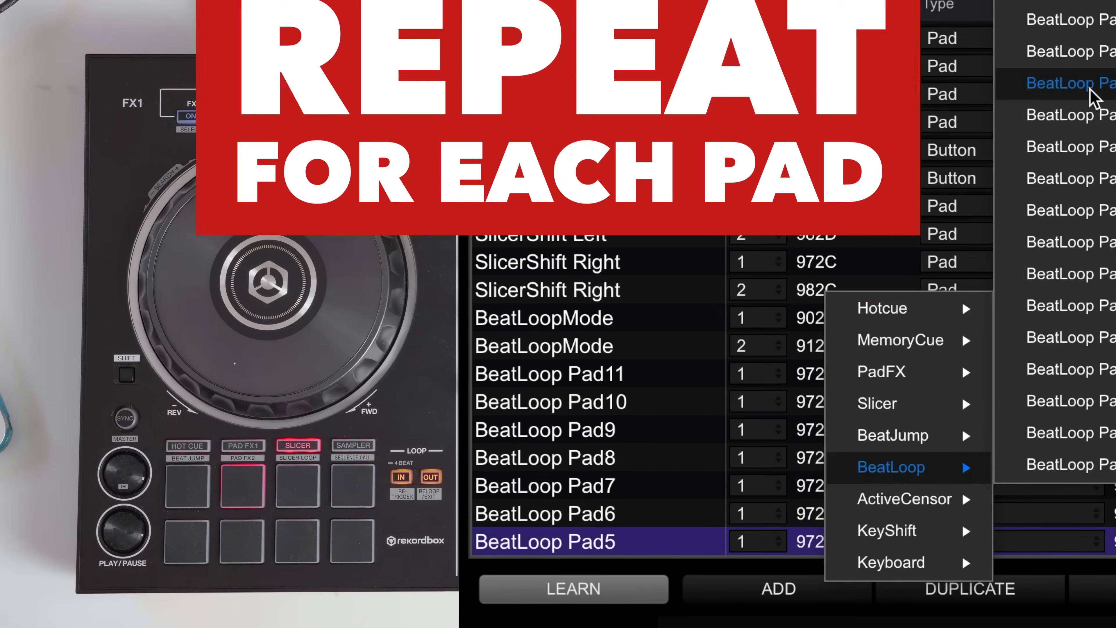
{"action": "left_click", "coordinate": [1045, 85]}
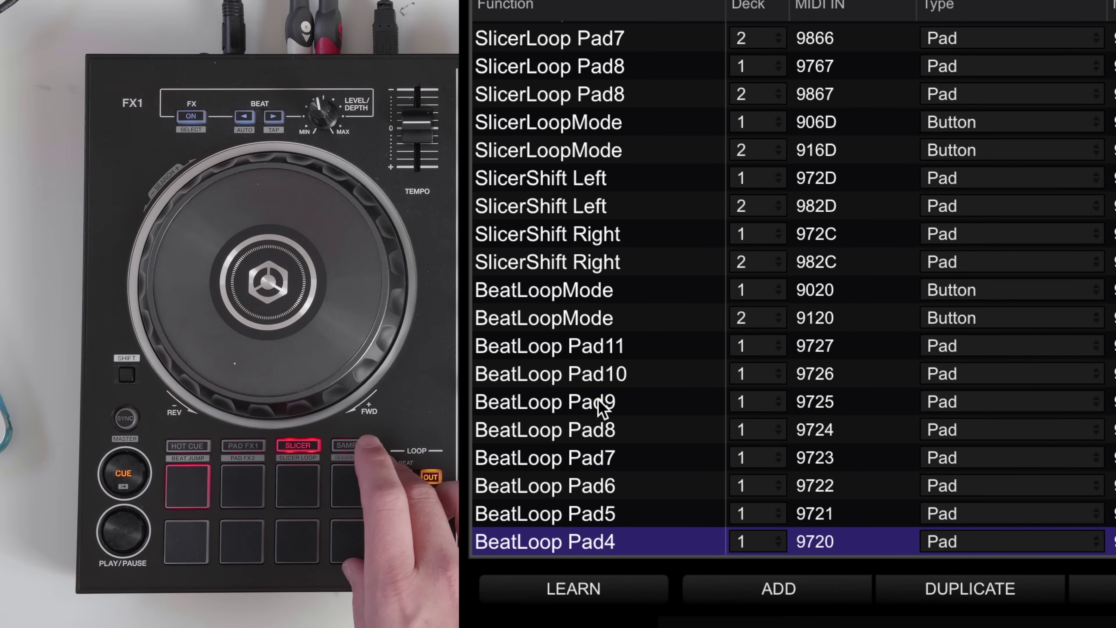
Comment the BeatLoop Pad11 row as 16 Beat Loop and Pad10 as 8 Beat Loop.
{"action": "left_click", "coordinate": [1020, 347]}
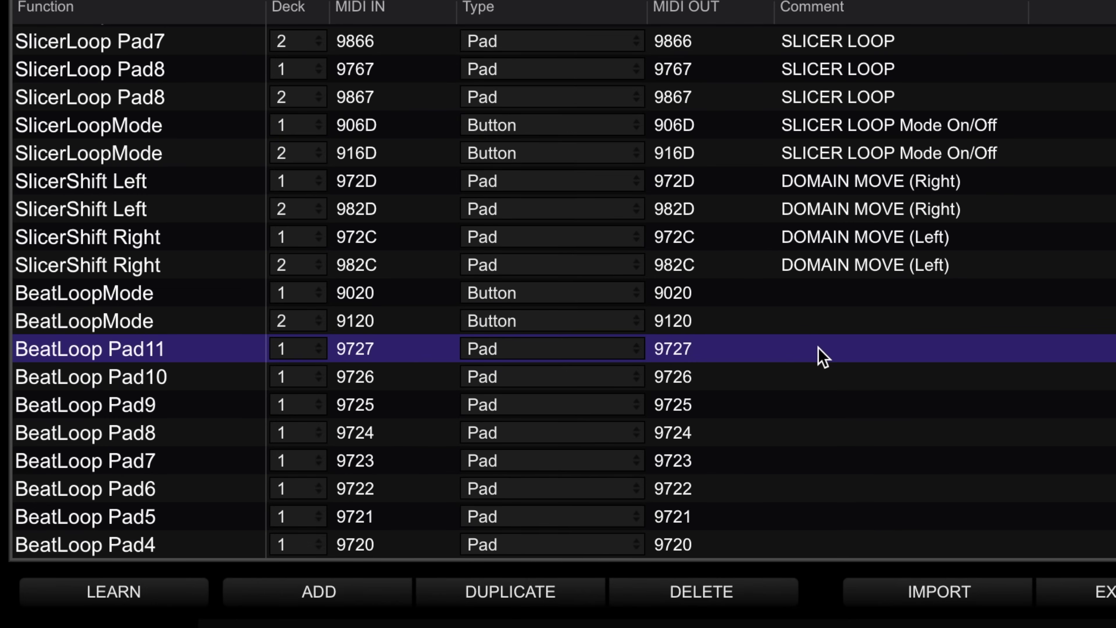
{"action": "double_click", "coordinate": [820, 350]}
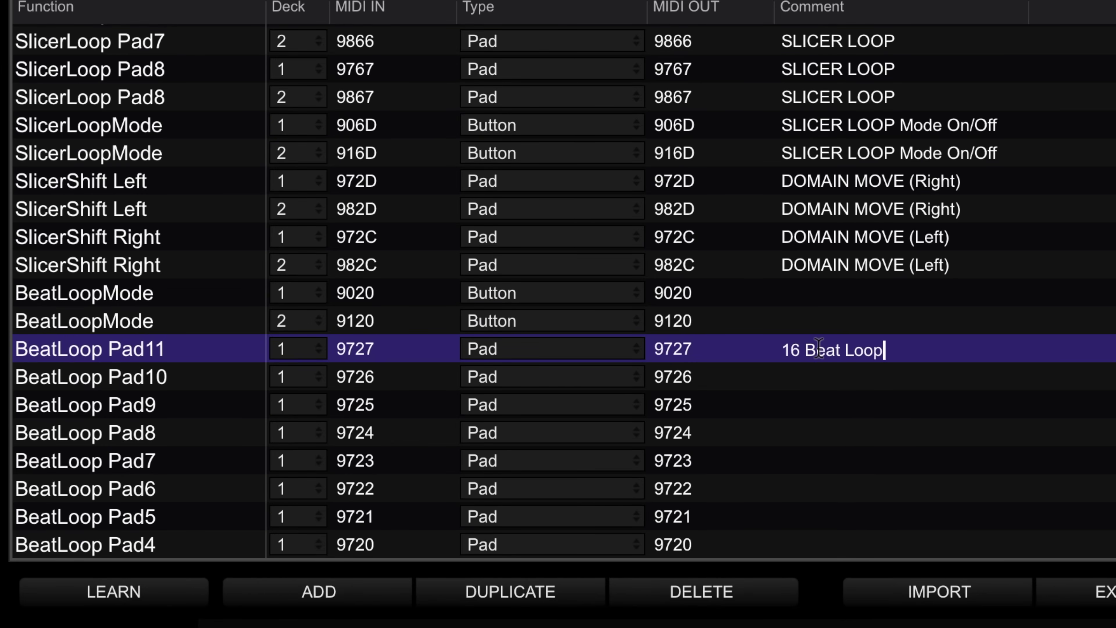
{"action": "key", "text": "Return"}
{"action": "double_click", "coordinate": [811, 374]}
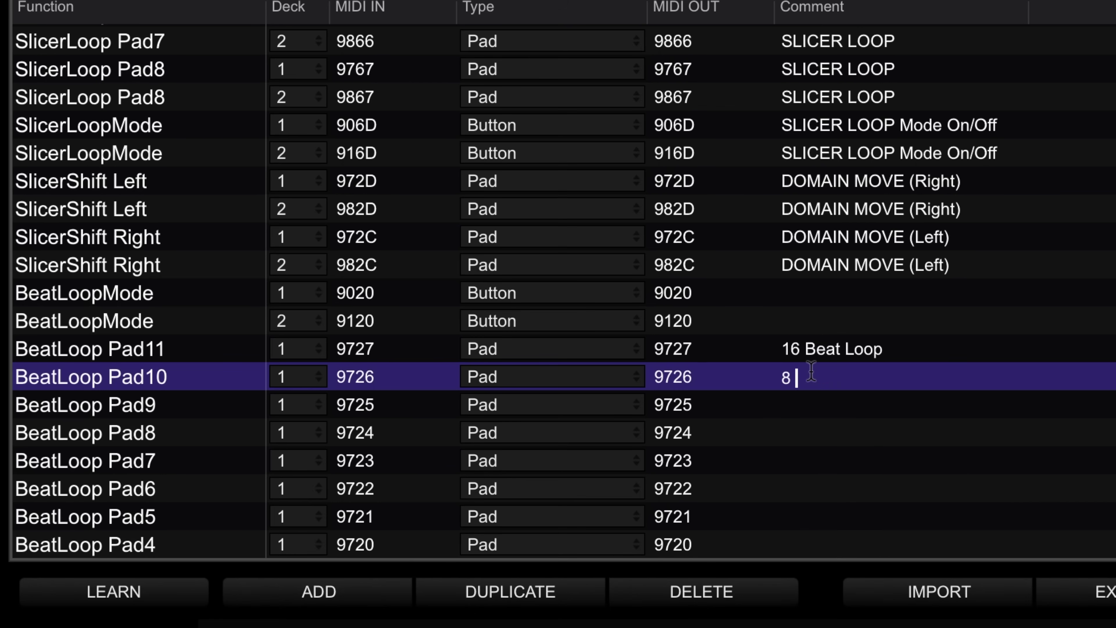
{"action": "type", "text": "8 Be"}
{"action": "type", "text": "at Loop"}
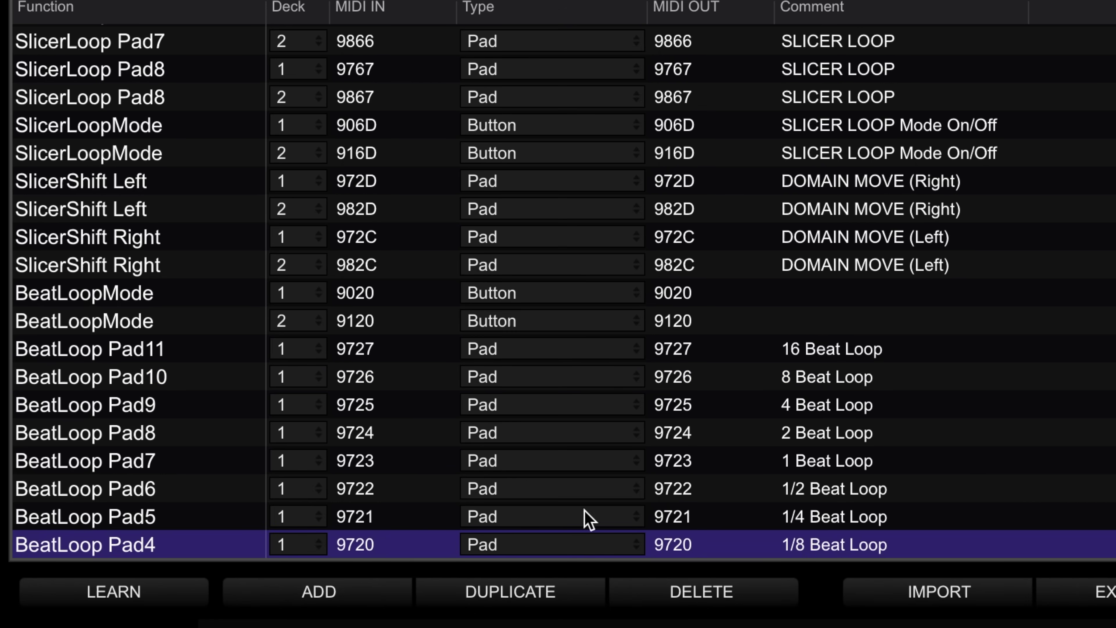
Add another BeatLoop Pad11 mapping row from the list of functions.
{"action": "left_click", "coordinate": [285, 593]}
{"action": "mouse_move", "coordinate": [307, 576]}
{"action": "mouse_move", "coordinate": [367, 486]}
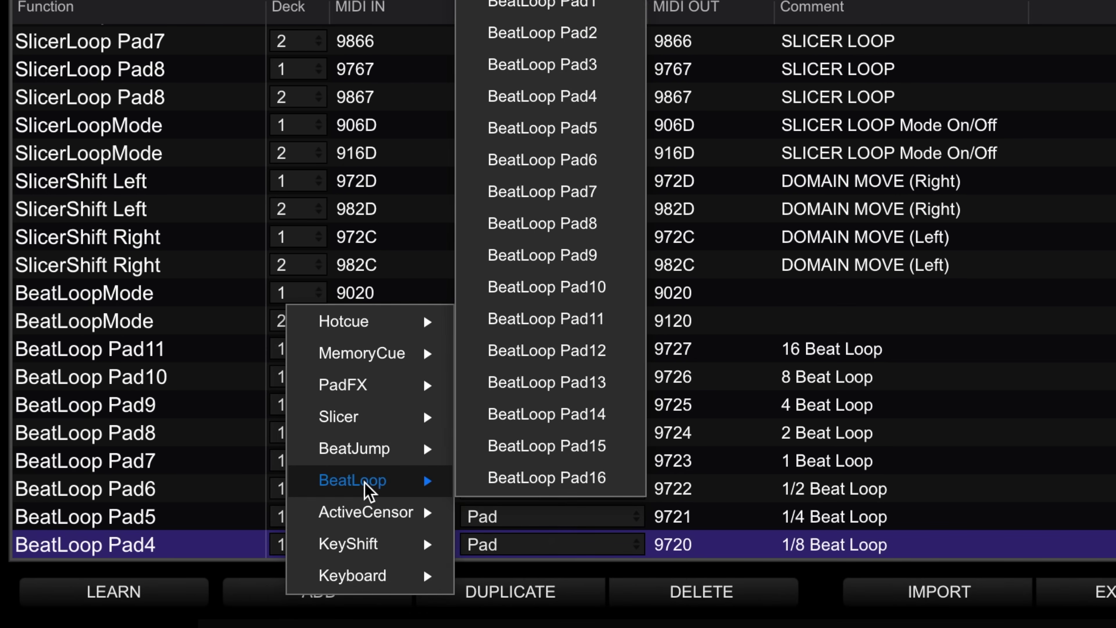
{"action": "left_click", "coordinate": [587, 323]}
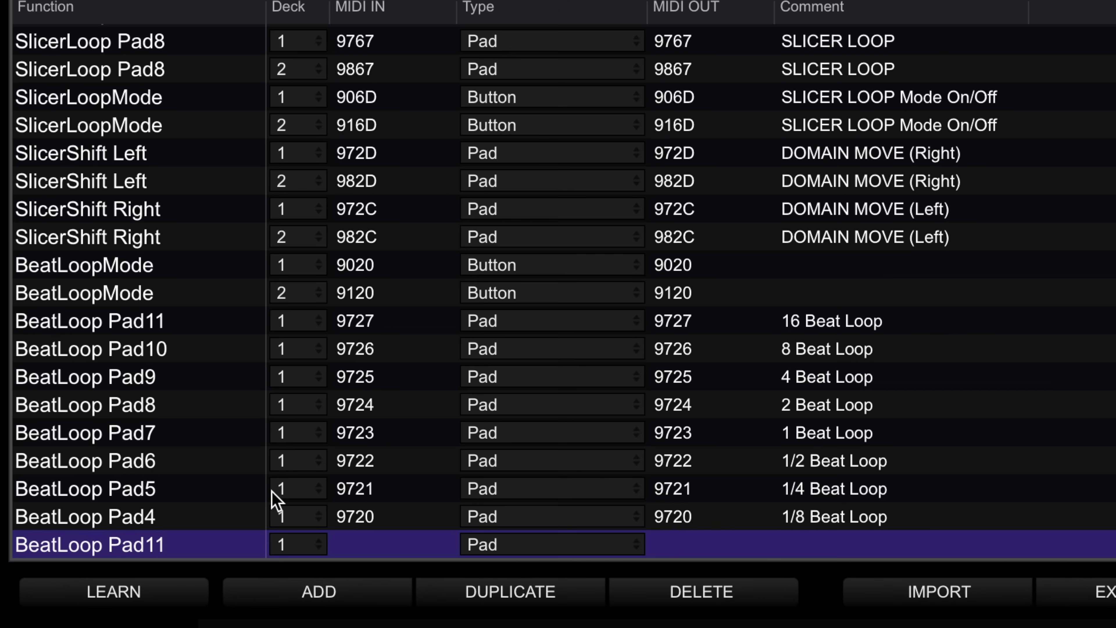
{"action": "left_click", "coordinate": [290, 547]}
{"action": "left_click", "coordinate": [292, 594]}
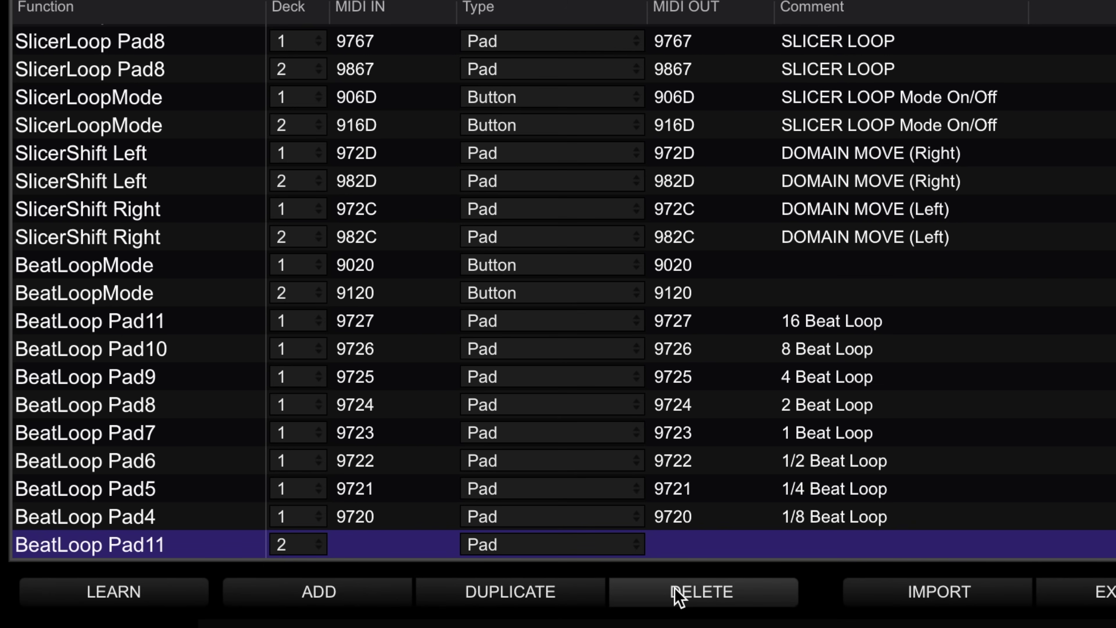
{"action": "left_click", "coordinate": [680, 597]}
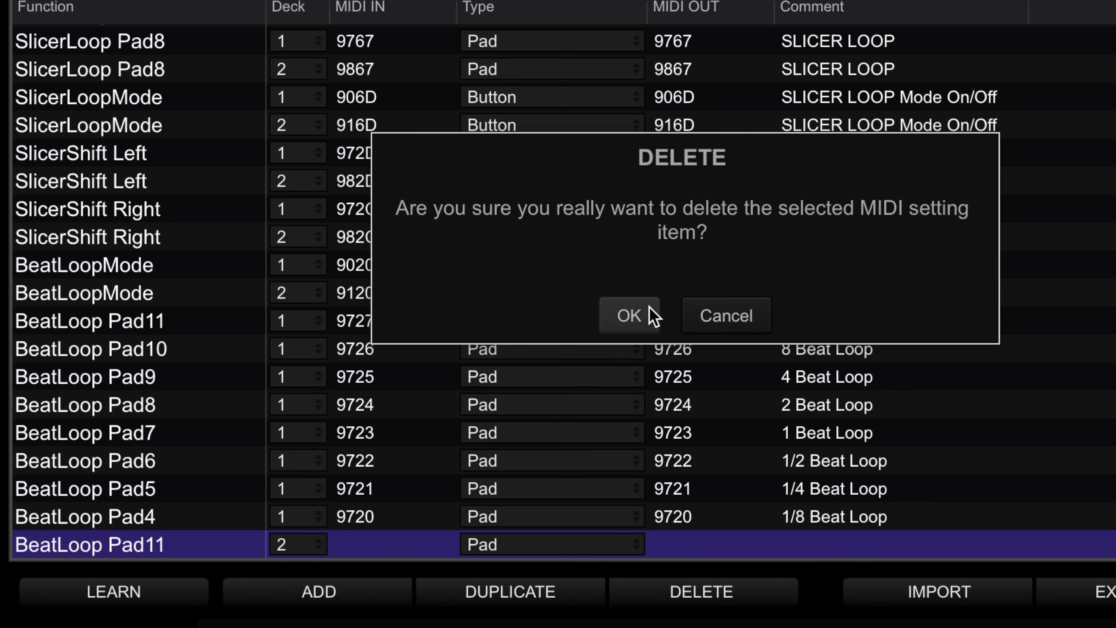
{"action": "left_click", "coordinate": [646, 314]}
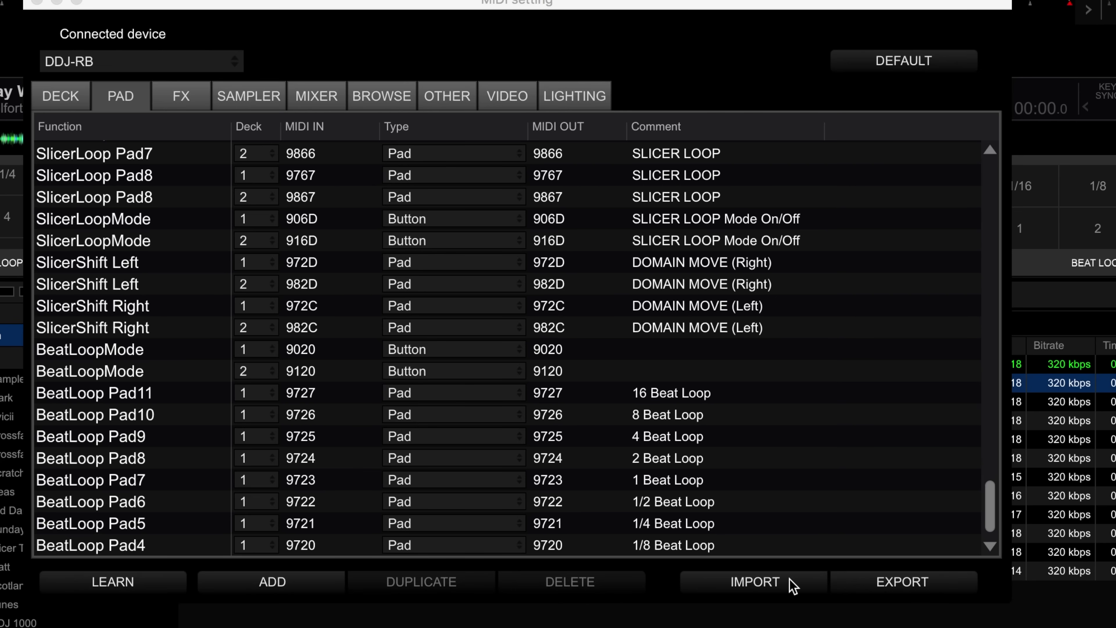
Export the DDJ-RB mapping to the Desktop as 'DDJ-RB Beat Loop'.
{"action": "left_click", "coordinate": [892, 586]}
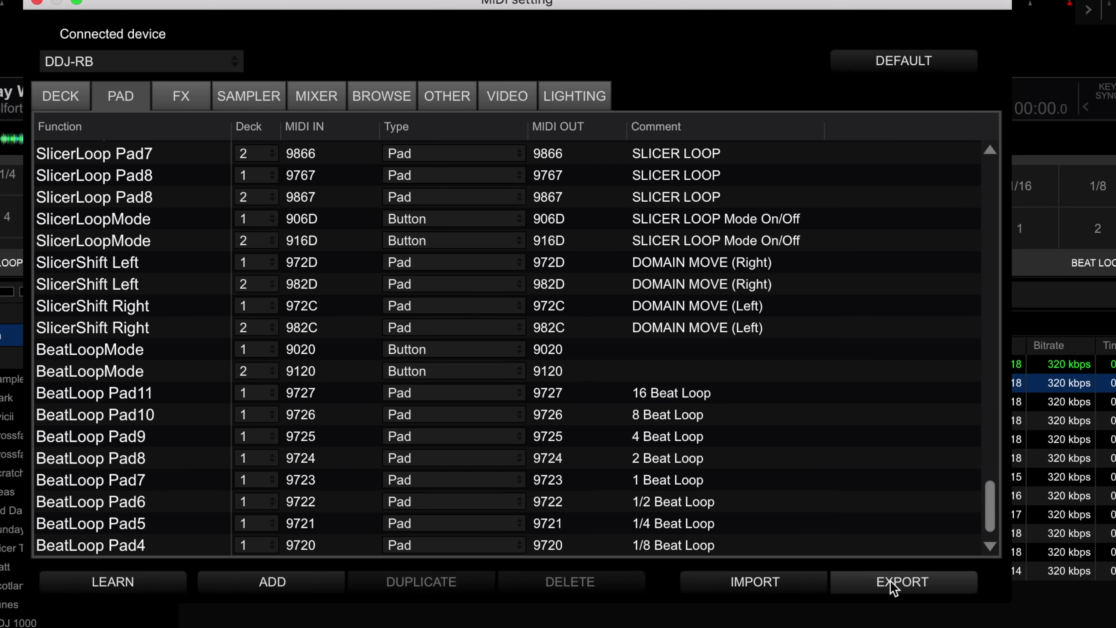
{"action": "left_click", "coordinate": [507, 118]}
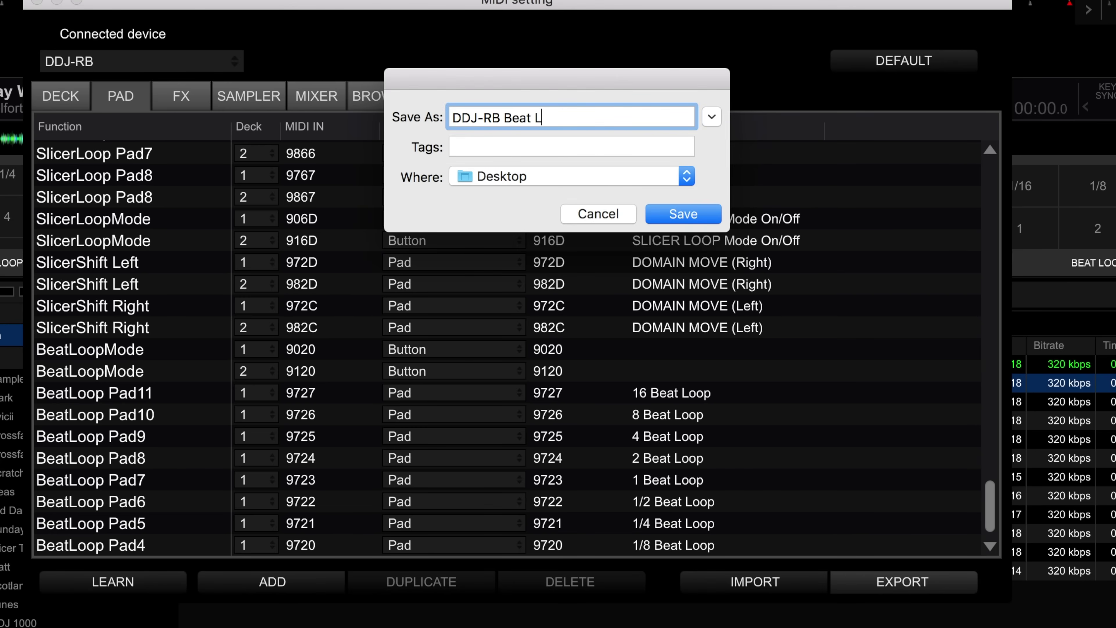
{"action": "left_click", "coordinate": [669, 220]}
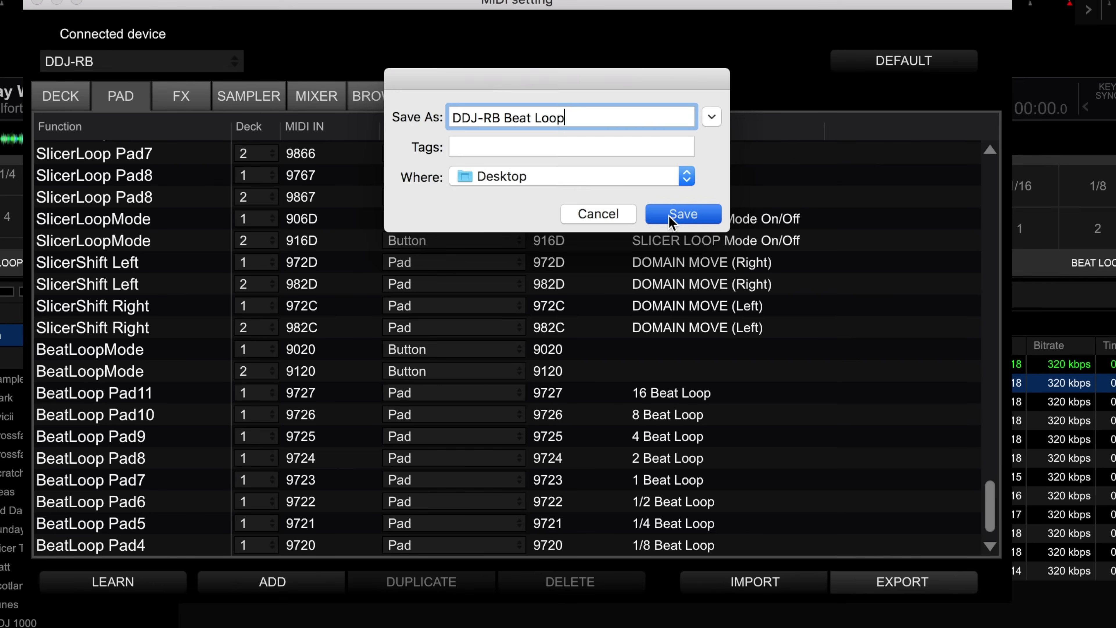
Reset the DDJ-RB MIDI mapping to defaults without exporting the current file.
{"action": "left_click", "coordinate": [891, 67]}
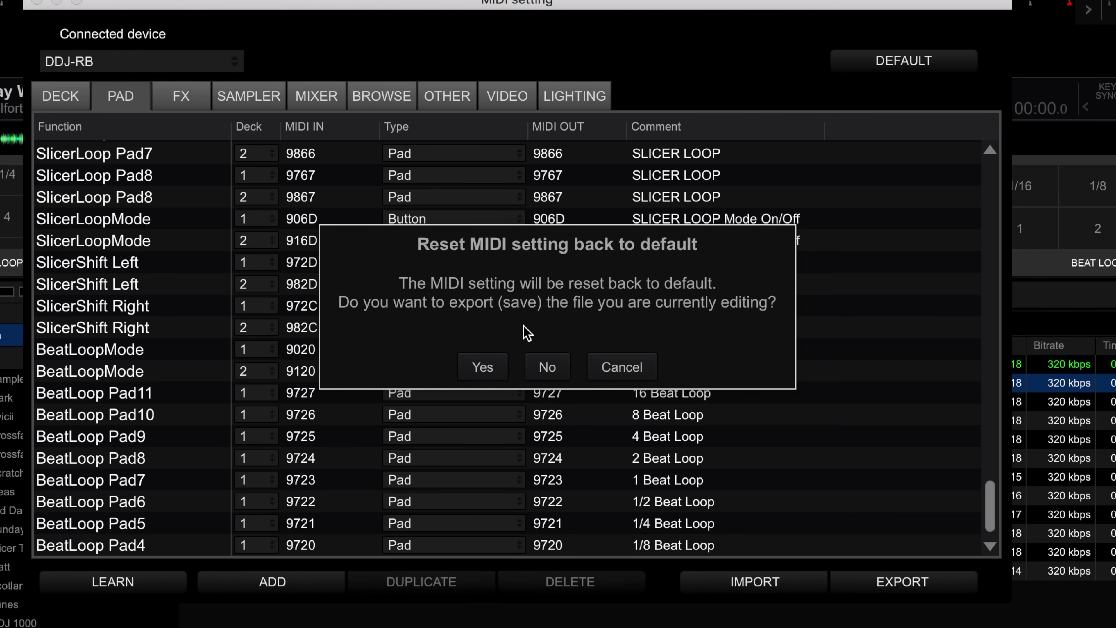
{"action": "left_click", "coordinate": [547, 368]}
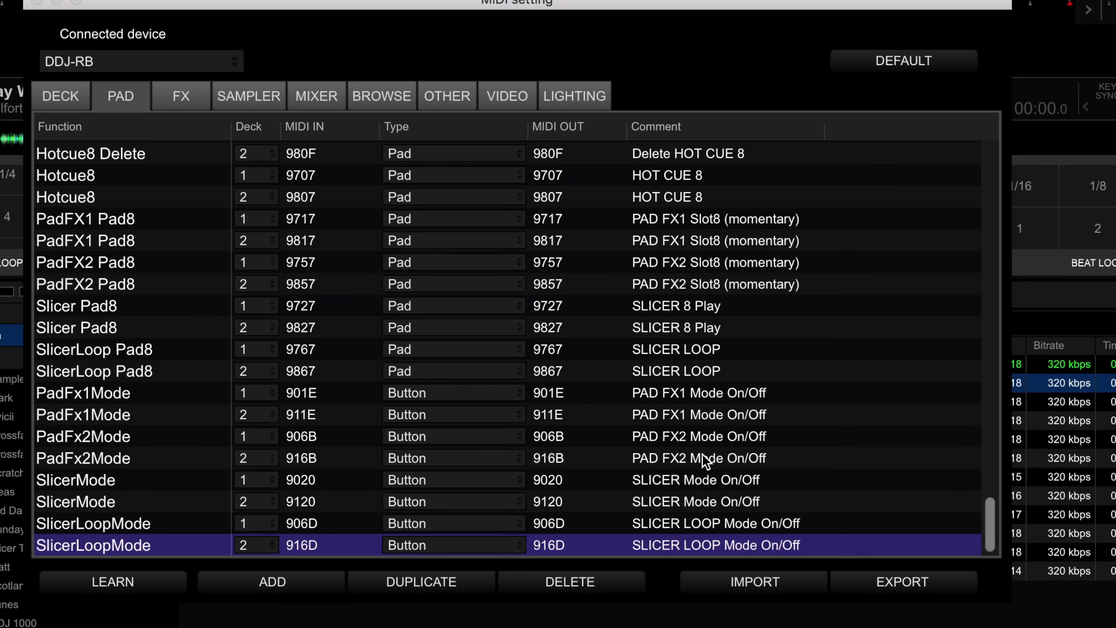
Import DDJ-RB Beat Loop.csv from the Desktop without saving the current mapping.
{"action": "left_click", "coordinate": [720, 585]}
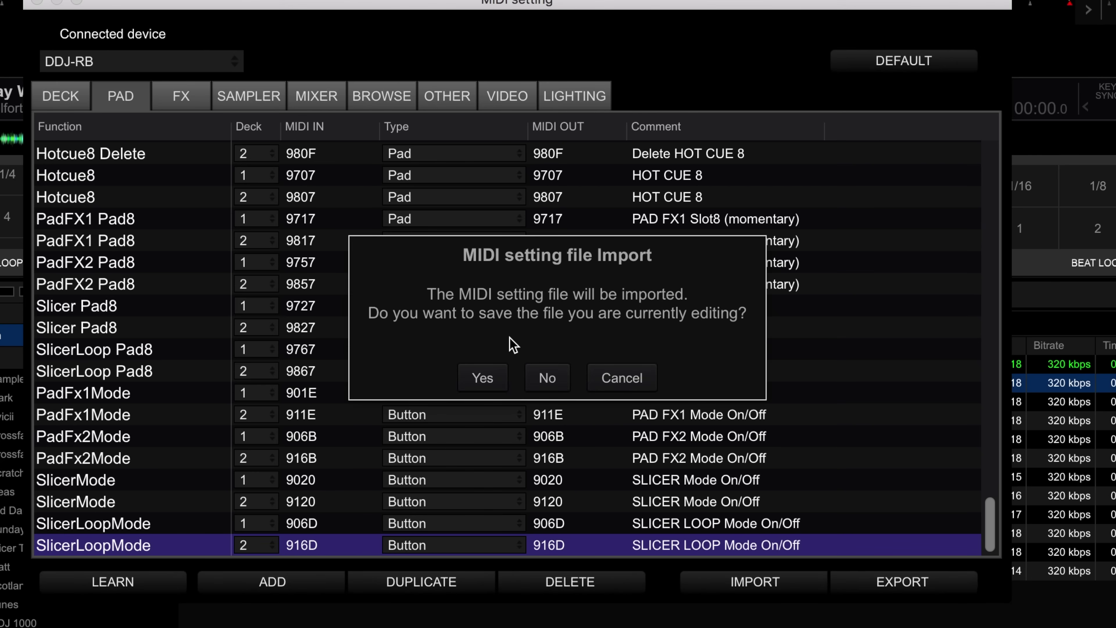
{"action": "left_click", "coordinate": [541, 376]}
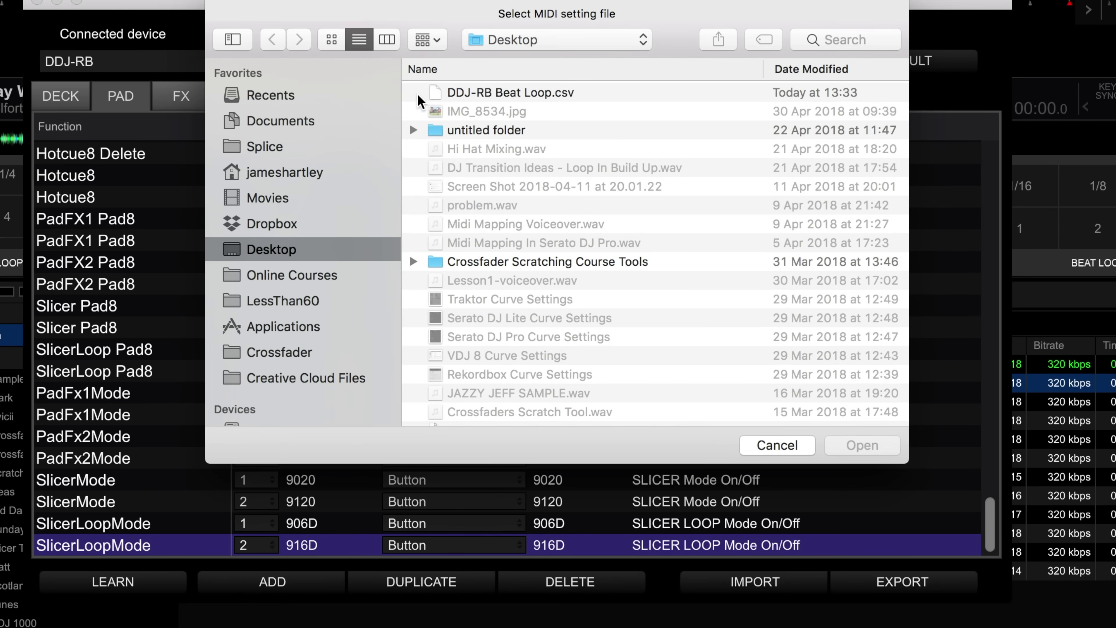
{"action": "left_click", "coordinate": [488, 94]}
{"action": "double_click", "coordinate": [488, 94]}
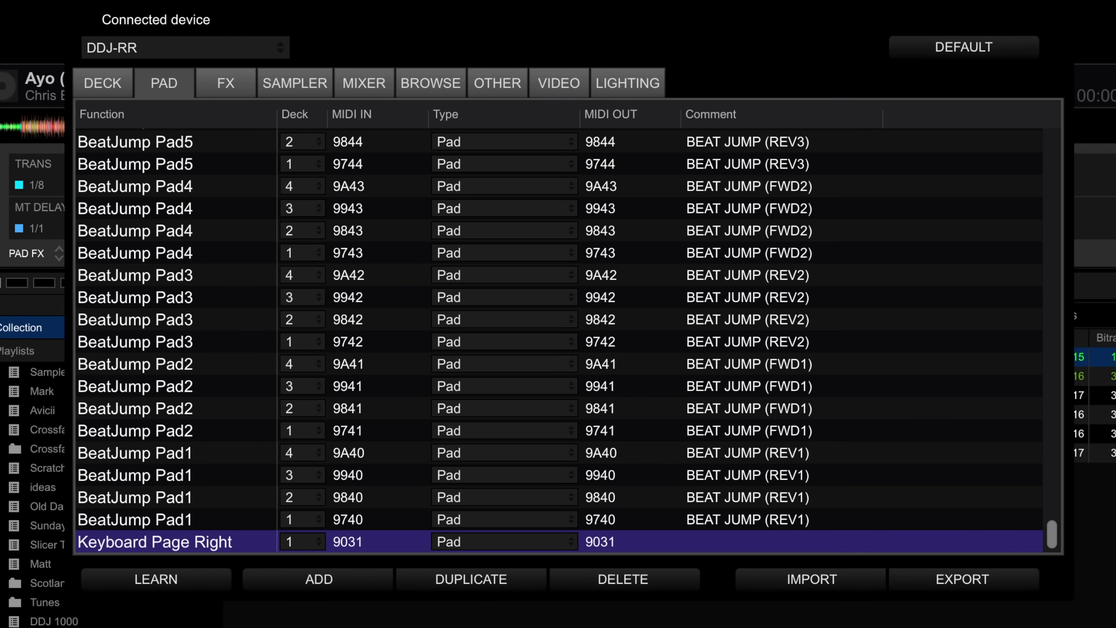
Delete the Keyboard Page Right row and the deck 1 PadFX2Beat Down mapping.
{"action": "left_click", "coordinate": [168, 118]}
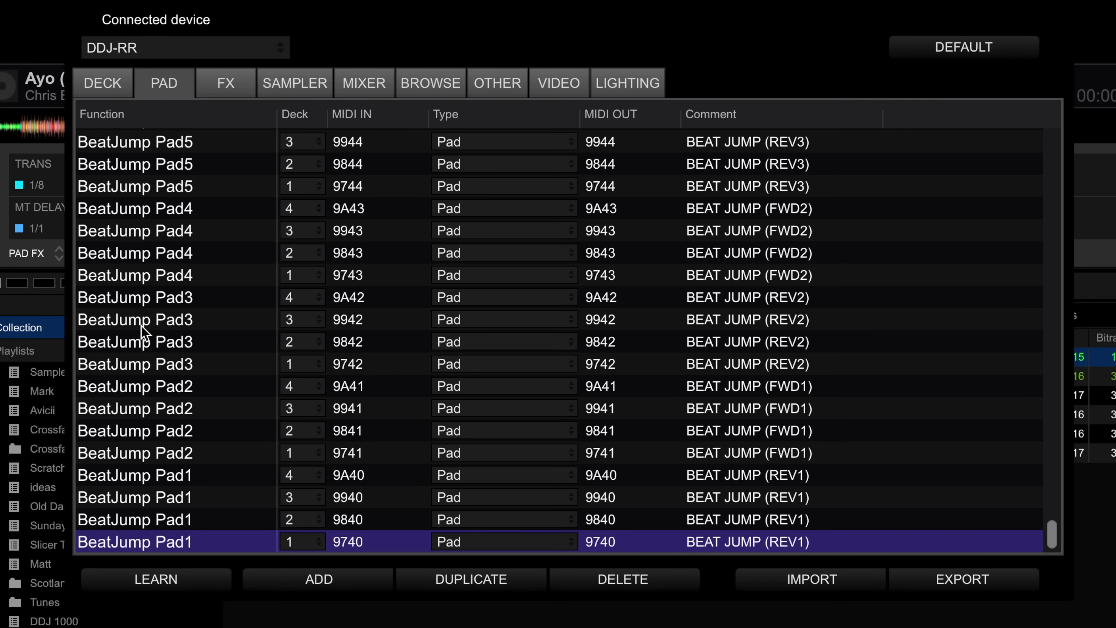
{"action": "scroll", "coordinate": [141, 325], "scroll_direction": "up", "scroll_amount": 10}
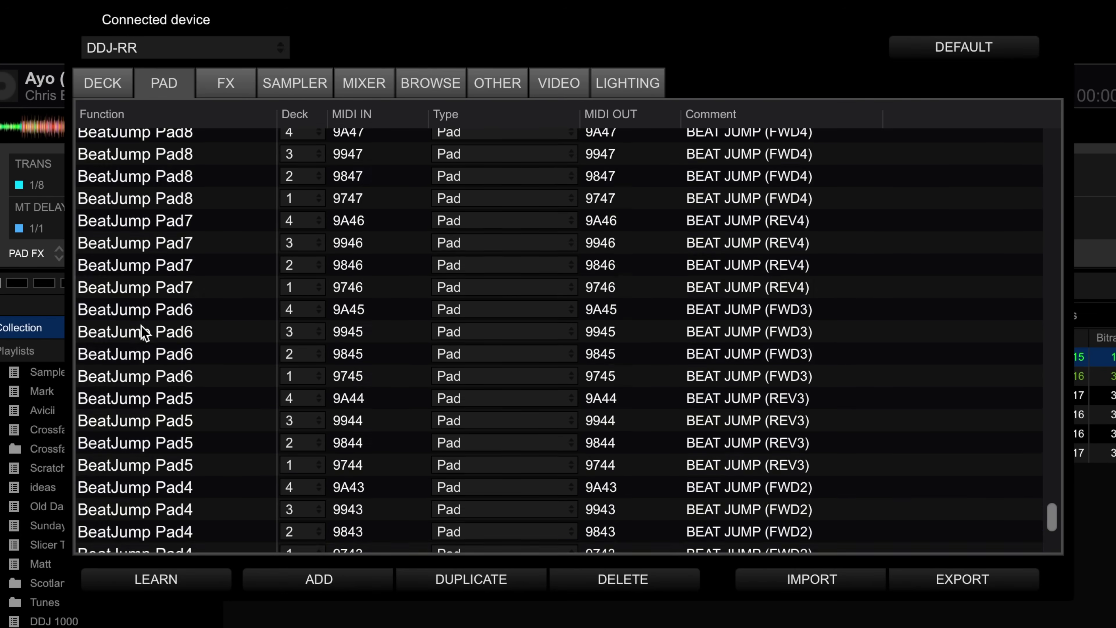
{"action": "scroll", "coordinate": [141, 325], "scroll_direction": "up", "scroll_amount": 8}
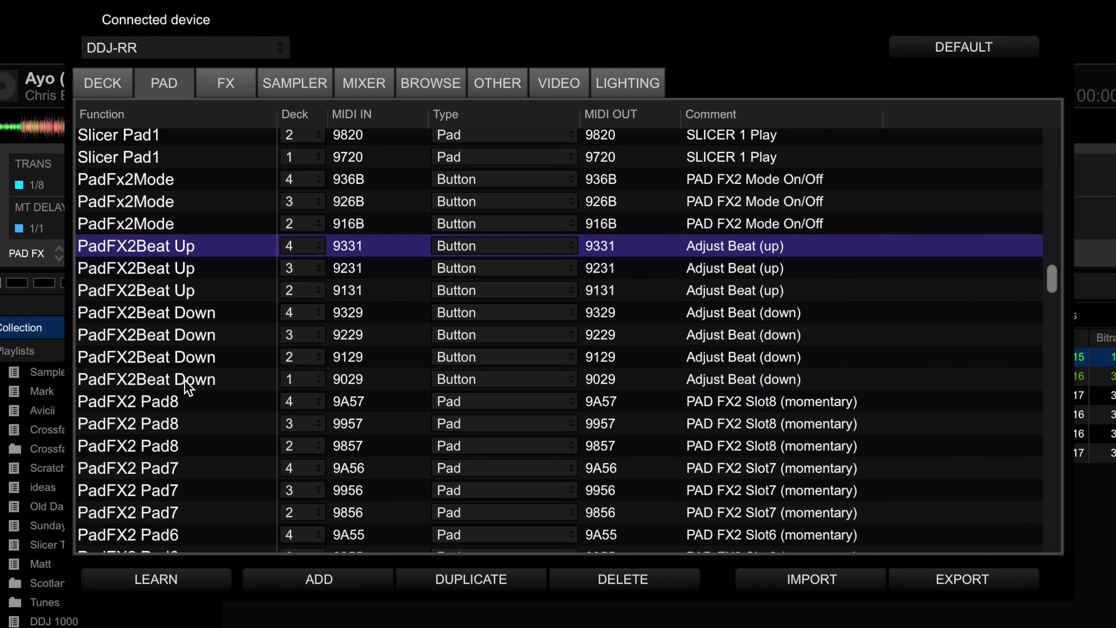
{"action": "left_click", "coordinate": [171, 381]}
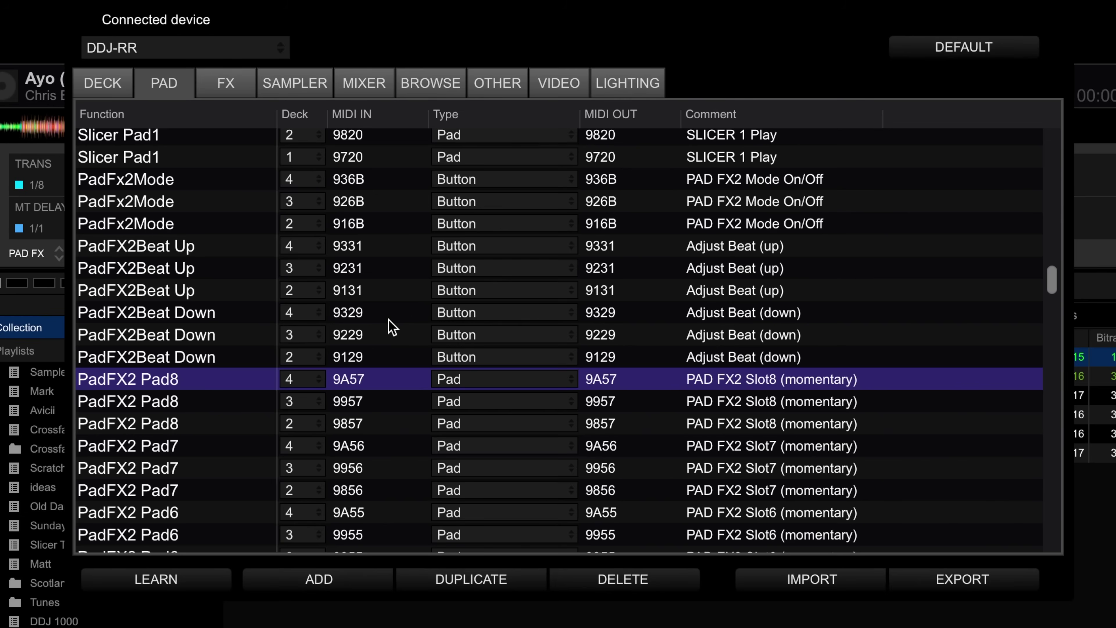
Select the deck 4 PadFX2Beat Up row and step down to deck 3's PadFX2Beat Up.
{"action": "left_click", "coordinate": [236, 251]}
{"action": "key", "text": "Down"}
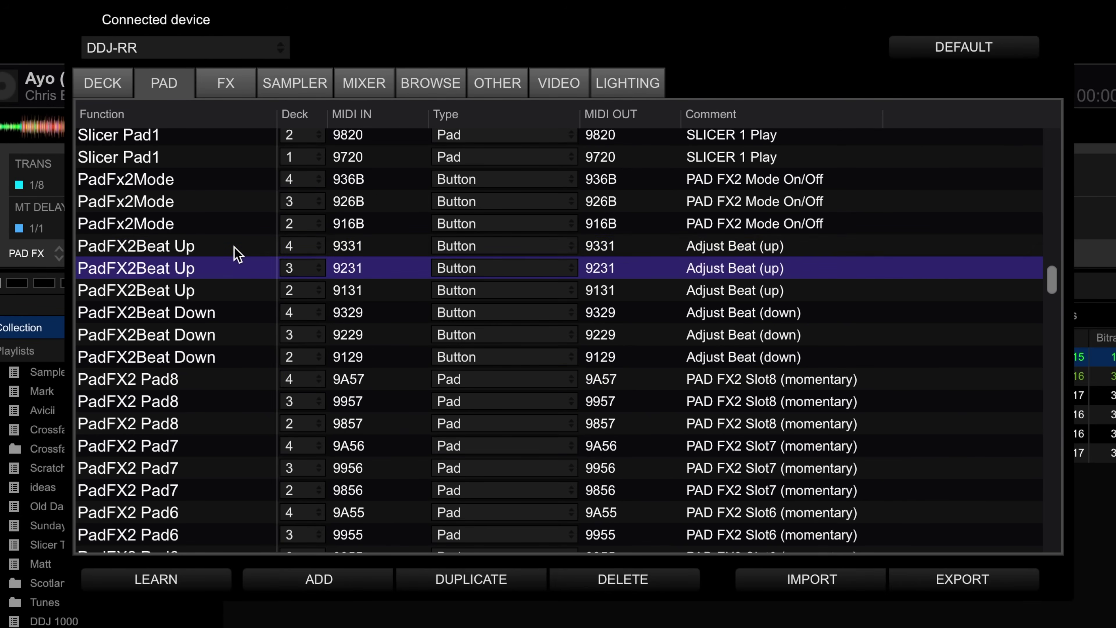
{"action": "key", "text": "Up"}
{"action": "key", "text": "Up"}
{"action": "key", "text": "Up"}
{"action": "key", "text": "Up"}
{"action": "key", "text": "Down"}
{"action": "key", "text": "Down"}
{"action": "key", "text": "Down"}
{"action": "key", "text": "Down"}
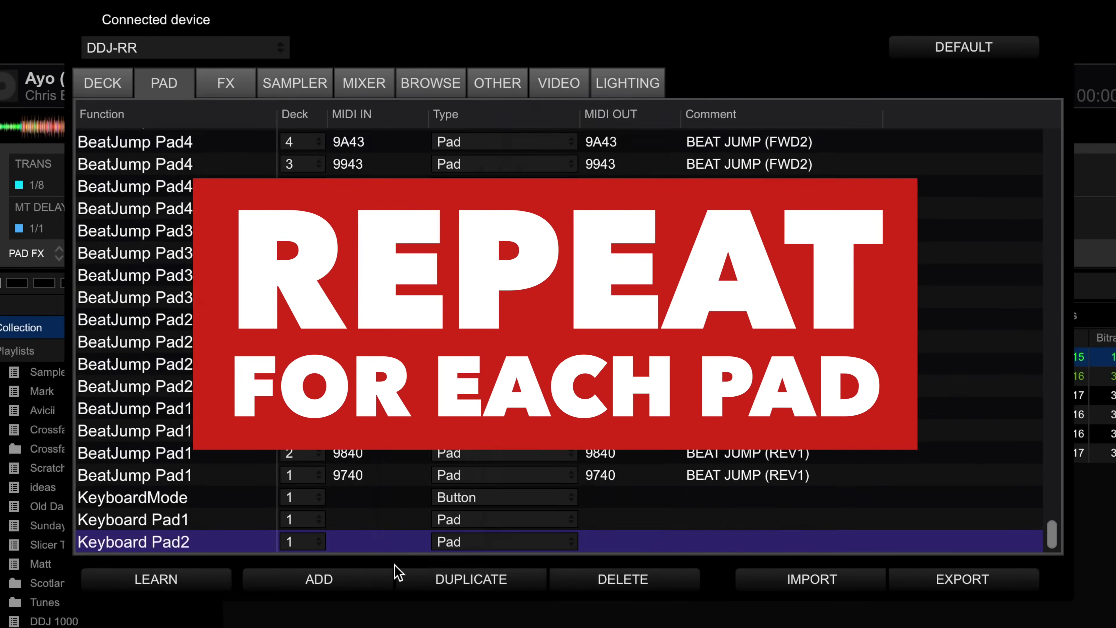
Add deck 1 KeyboardMode and Keyboard Pad1 through Pad8 rows from the Keyboard functions.
{"action": "left_click", "coordinate": [319, 579]}
{"action": "left_click", "coordinate": [348, 575]}
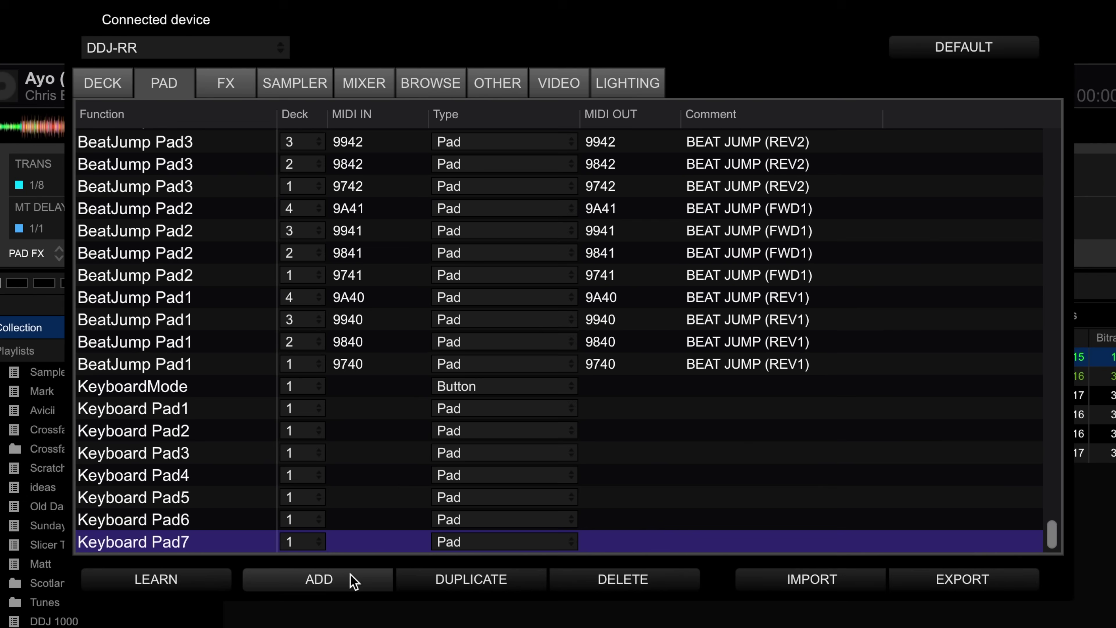
{"action": "left_click", "coordinate": [350, 574]}
{"action": "mouse_move", "coordinate": [453, 565]}
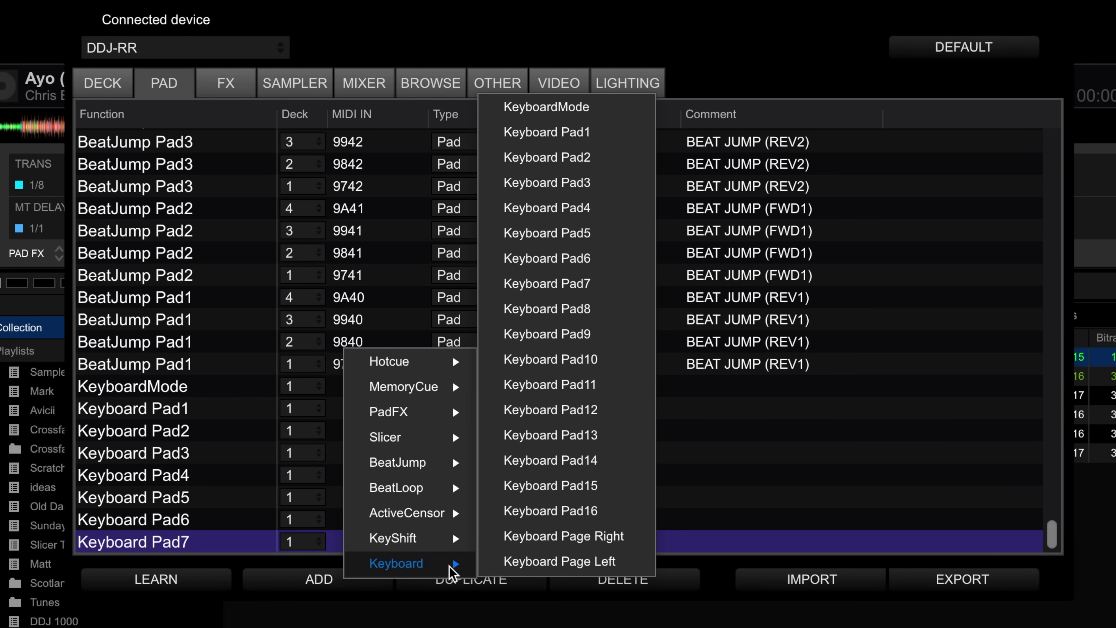
{"action": "left_click", "coordinate": [590, 310]}
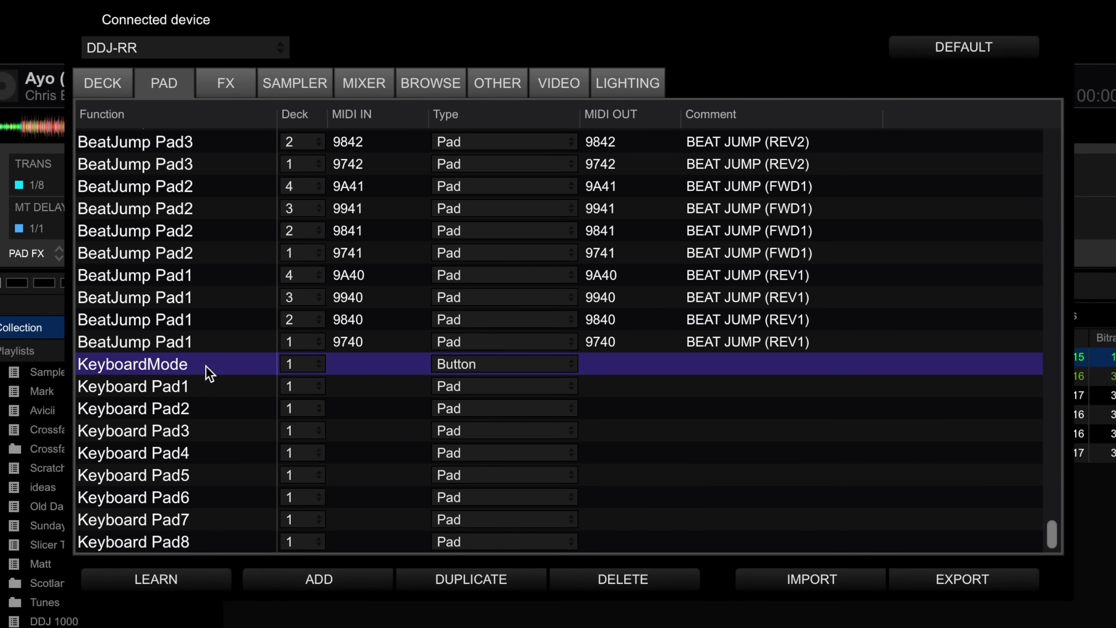
Learn controller pad codes 9750–9757 for Keyboard Pad1 through Pad8.
{"action": "left_click", "coordinate": [139, 586]}
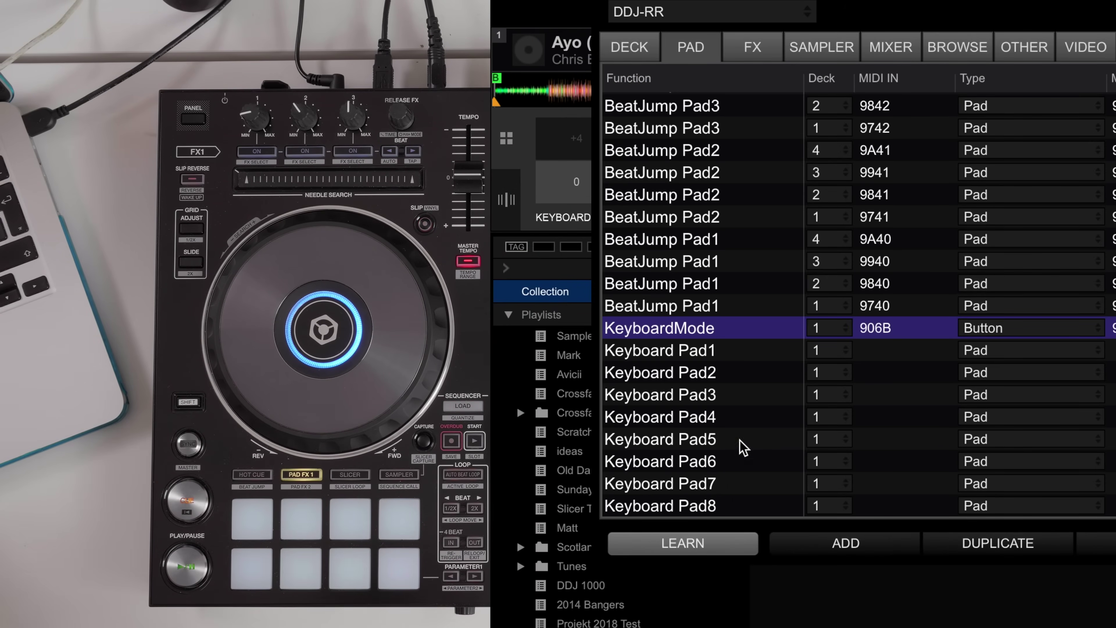
{"action": "left_click", "coordinate": [716, 352]}
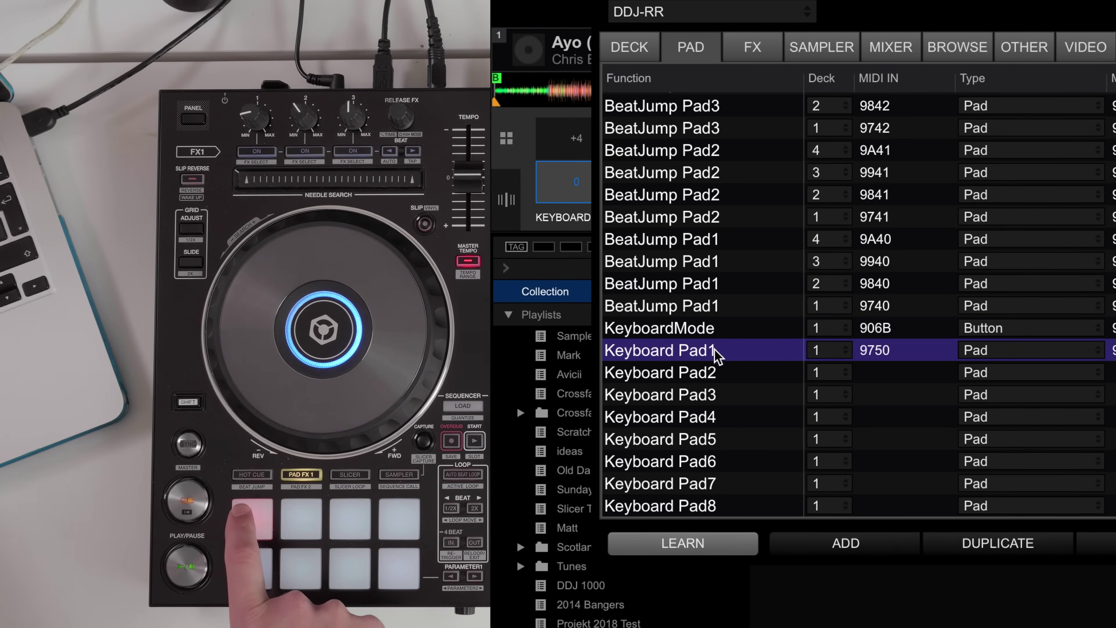
{"action": "left_click", "coordinate": [723, 374]}
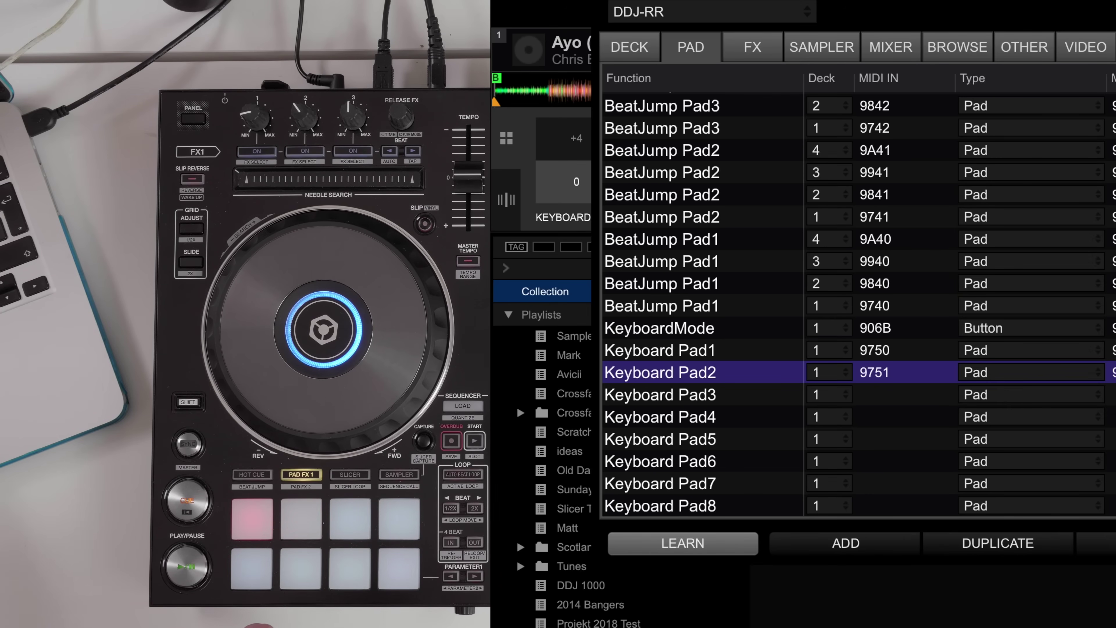
{"action": "left_click", "coordinate": [934, 414]}
{"action": "left_click", "coordinate": [924, 396]}
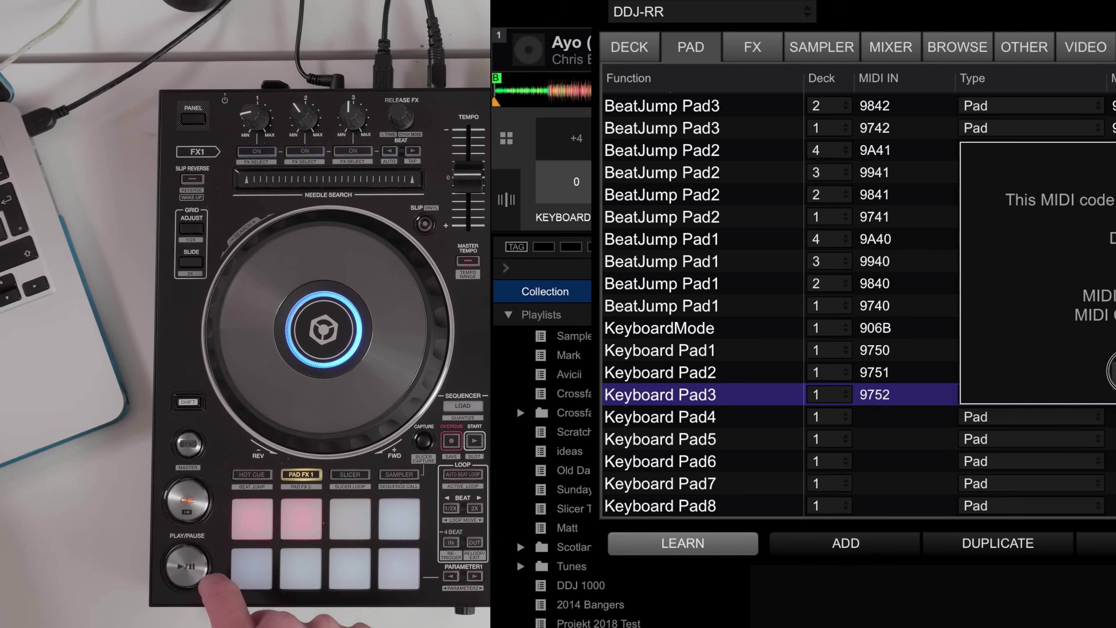
{"action": "left_click", "coordinate": [898, 417]}
{"action": "left_click", "coordinate": [945, 439]}
{"action": "left_click", "coordinate": [930, 461]}
{"action": "left_click", "coordinate": [927, 484]}
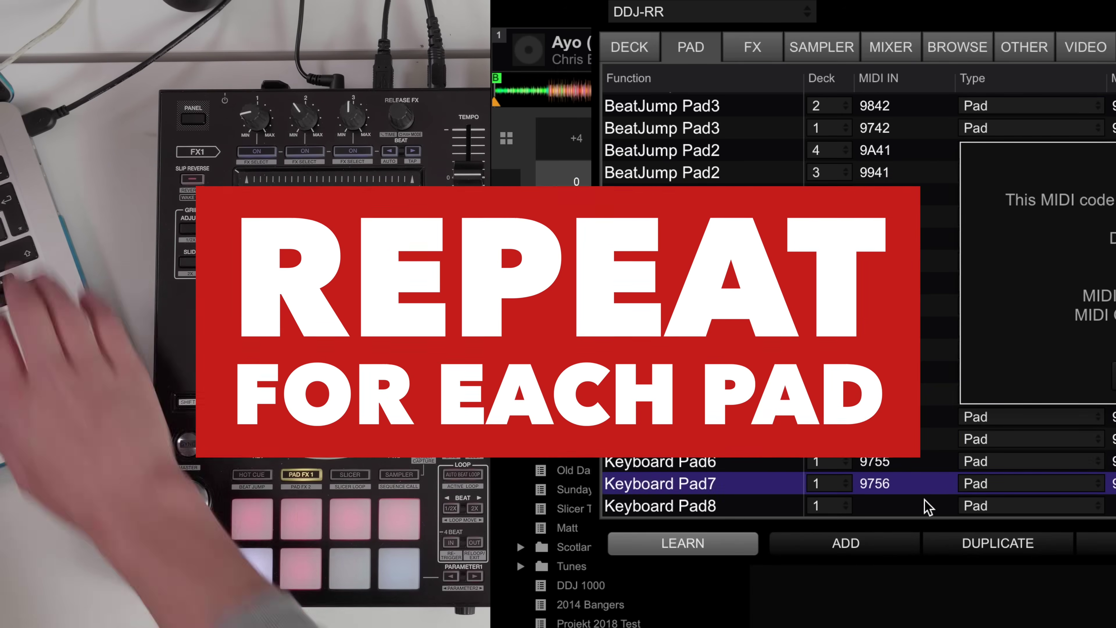
{"action": "left_click", "coordinate": [927, 506]}
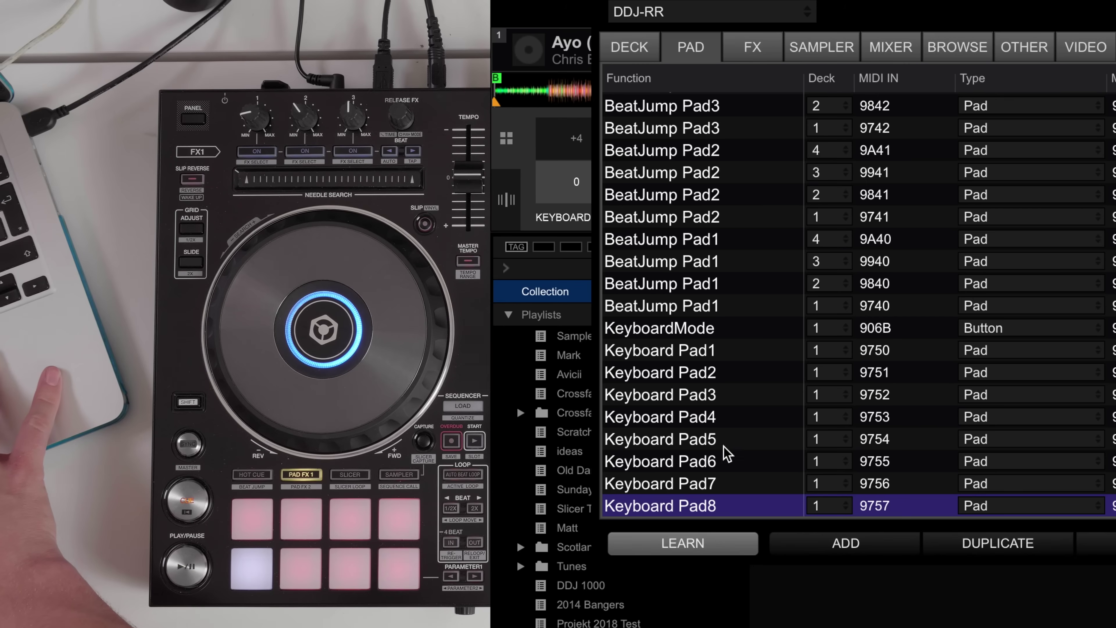
Add Keyboard Page Right and Page Left rows and select Page Right for learning.
{"action": "scroll", "coordinate": [705, 332], "scroll_direction": "up", "scroll_amount": 2}
{"action": "scroll", "coordinate": [705, 332], "scroll_direction": "down", "scroll_amount": 2}
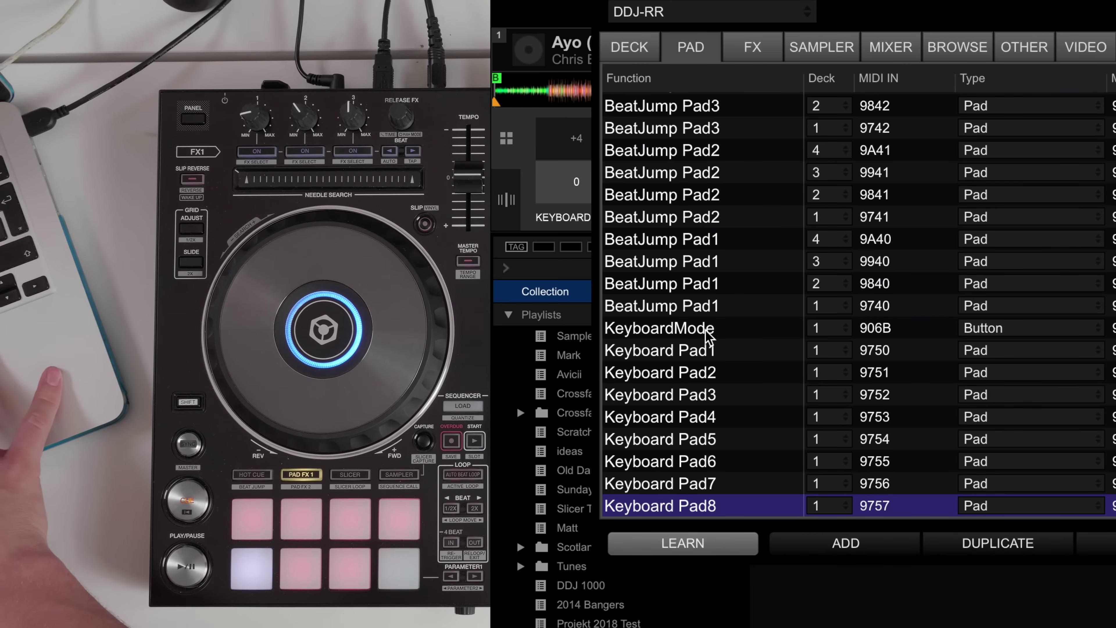
{"action": "left_click", "coordinate": [818, 547]}
{"action": "mouse_move", "coordinate": [872, 528]}
{"action": "left_click", "coordinate": [1064, 497]}
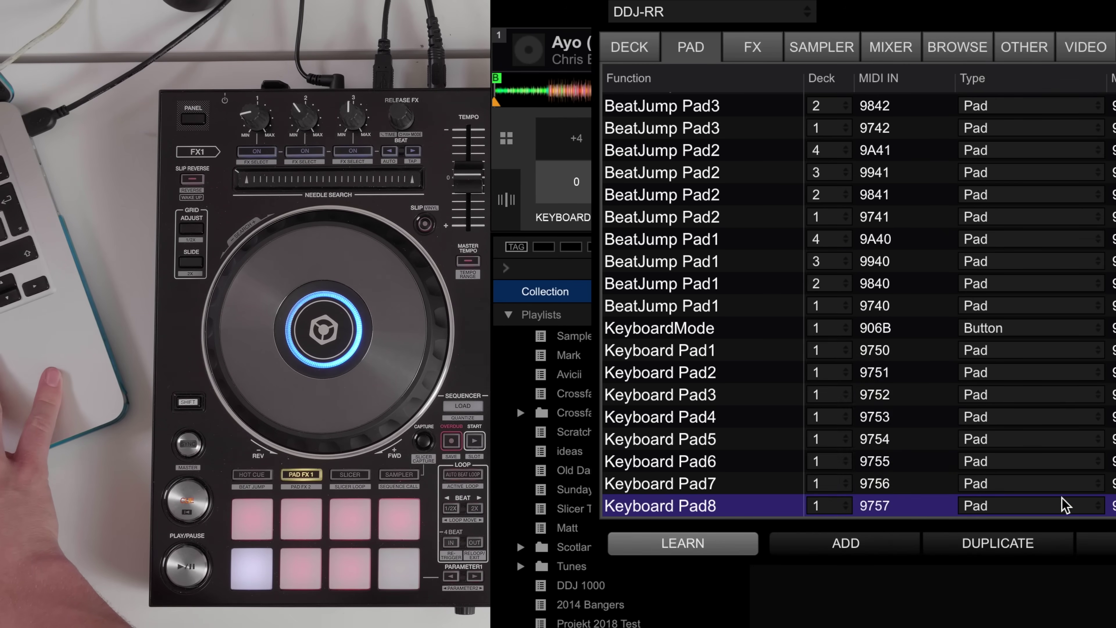
{"action": "left_click", "coordinate": [875, 547]}
{"action": "mouse_move", "coordinate": [928, 530]}
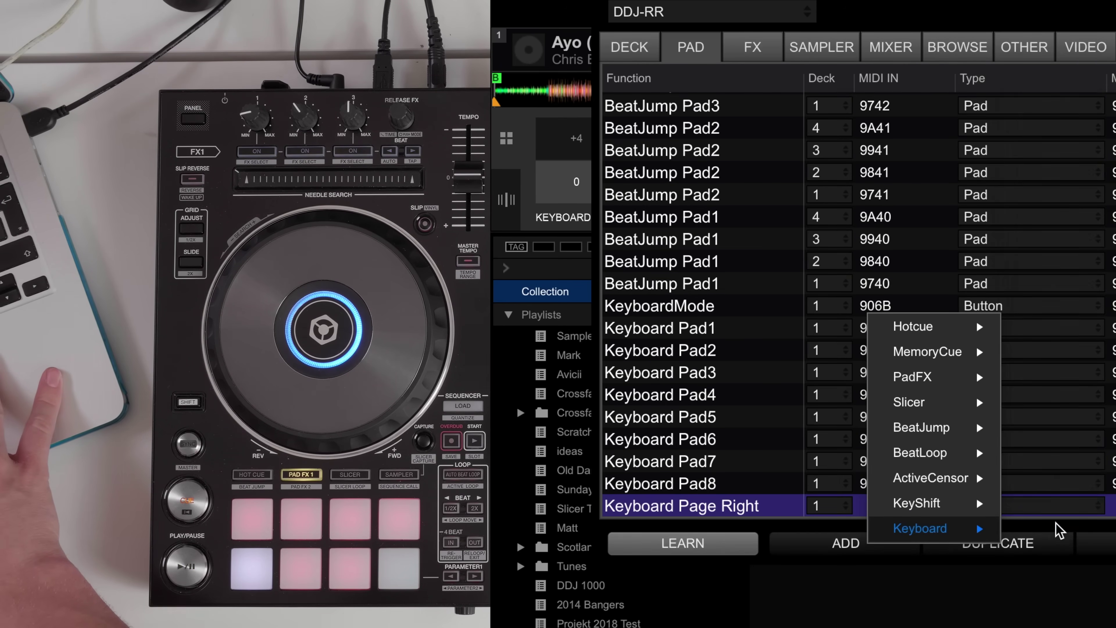
{"action": "left_click", "coordinate": [1059, 528]}
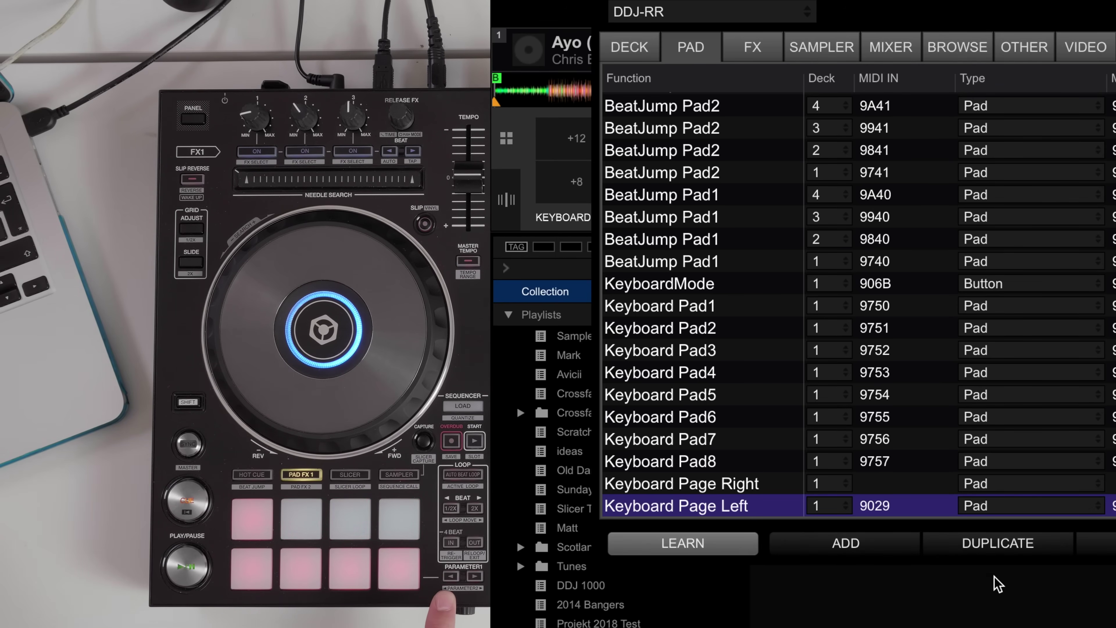
{"action": "left_click", "coordinate": [964, 487]}
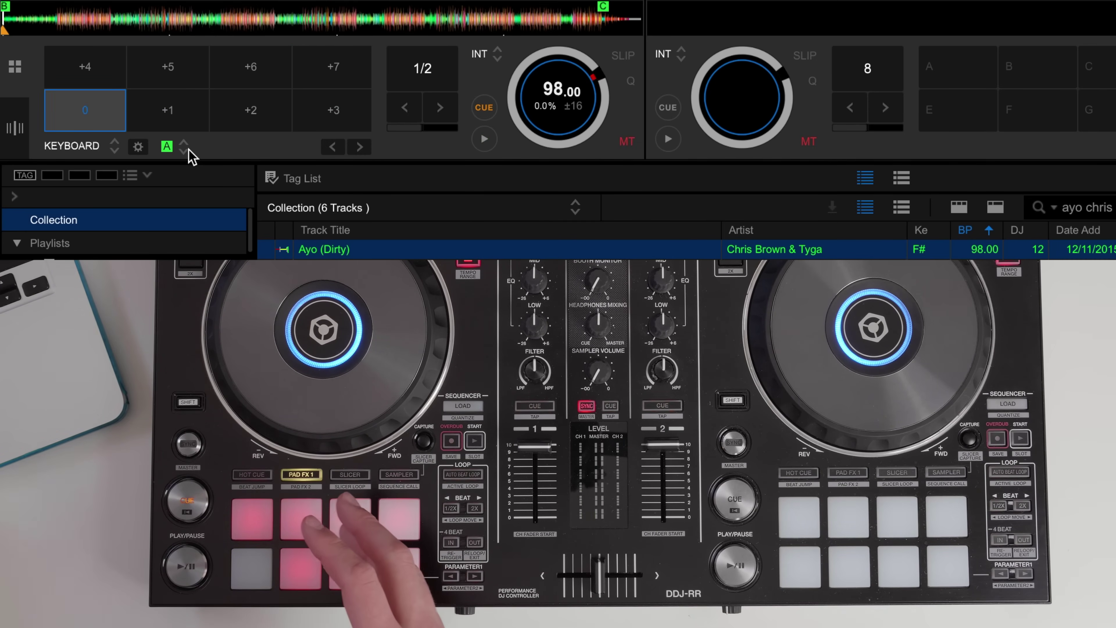
Load Ayo (Dirty) onto deck 1 and keep HOT CUE B for the keyboard pads.
{"action": "left_click", "coordinate": [179, 151]}
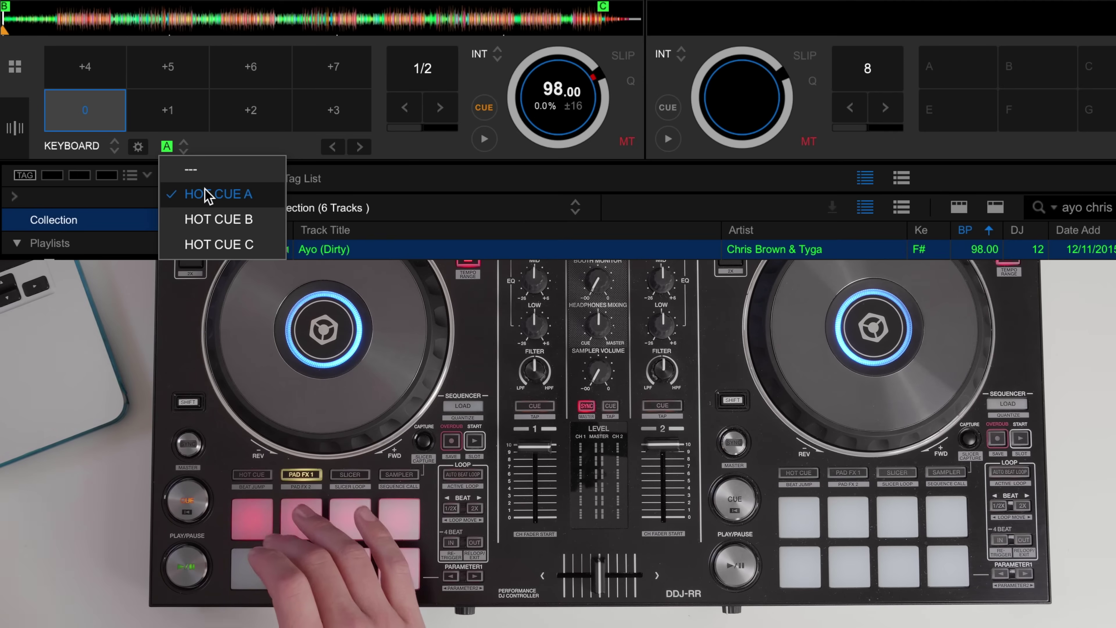
{"action": "left_click", "coordinate": [213, 149]}
{"action": "left_click", "coordinate": [322, 247]}
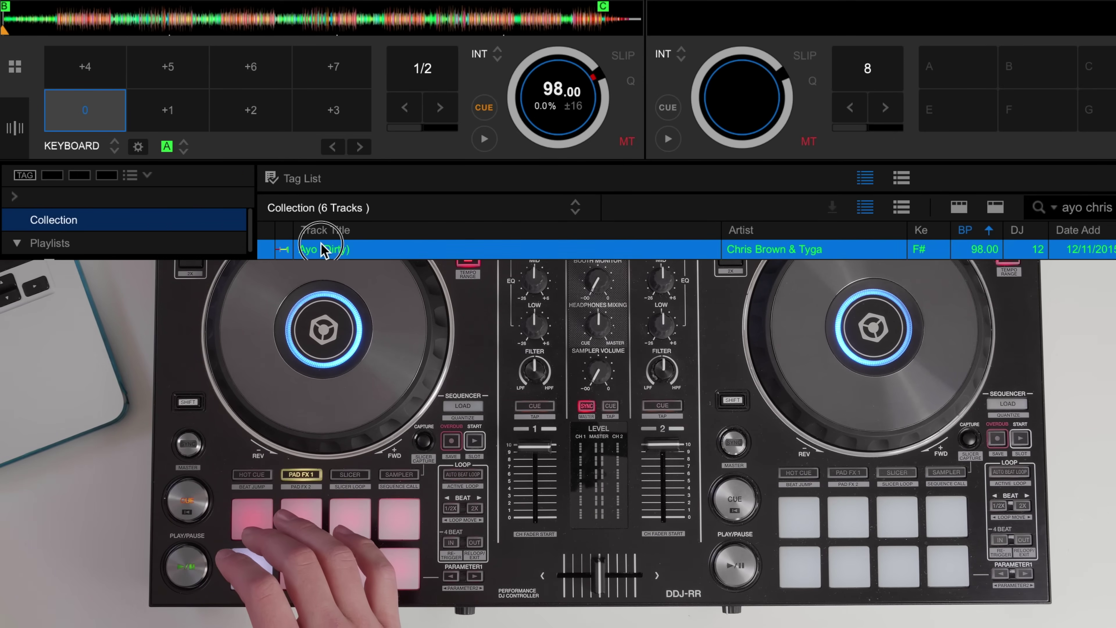
{"action": "left_click_drag", "start_coordinate": [322, 249], "coordinate": [230, 85]}
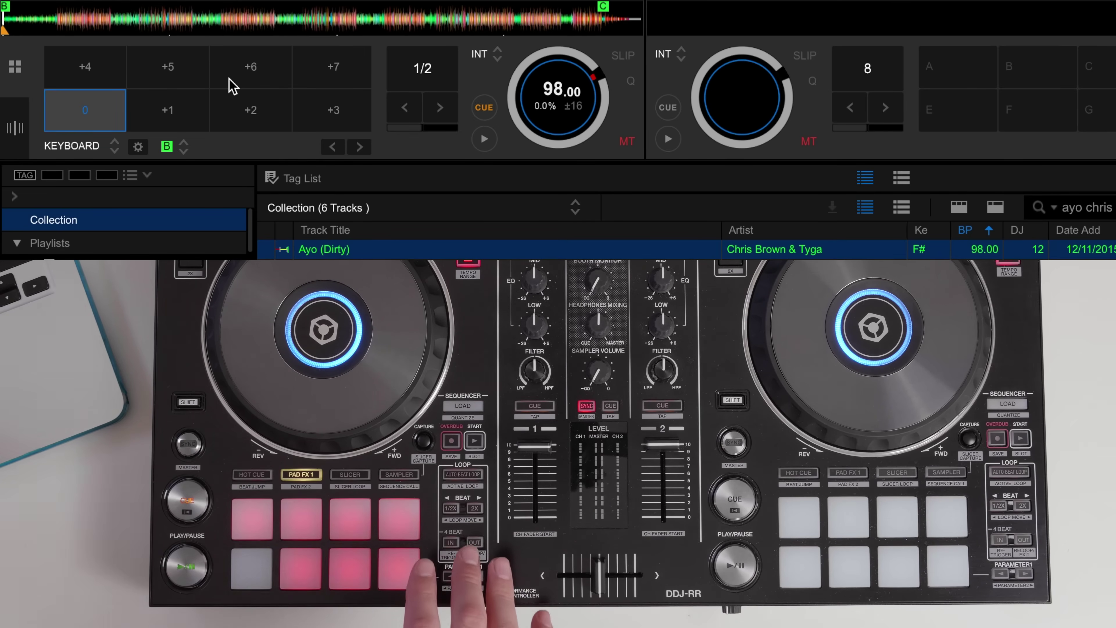
{"action": "left_click", "coordinate": [182, 151]}
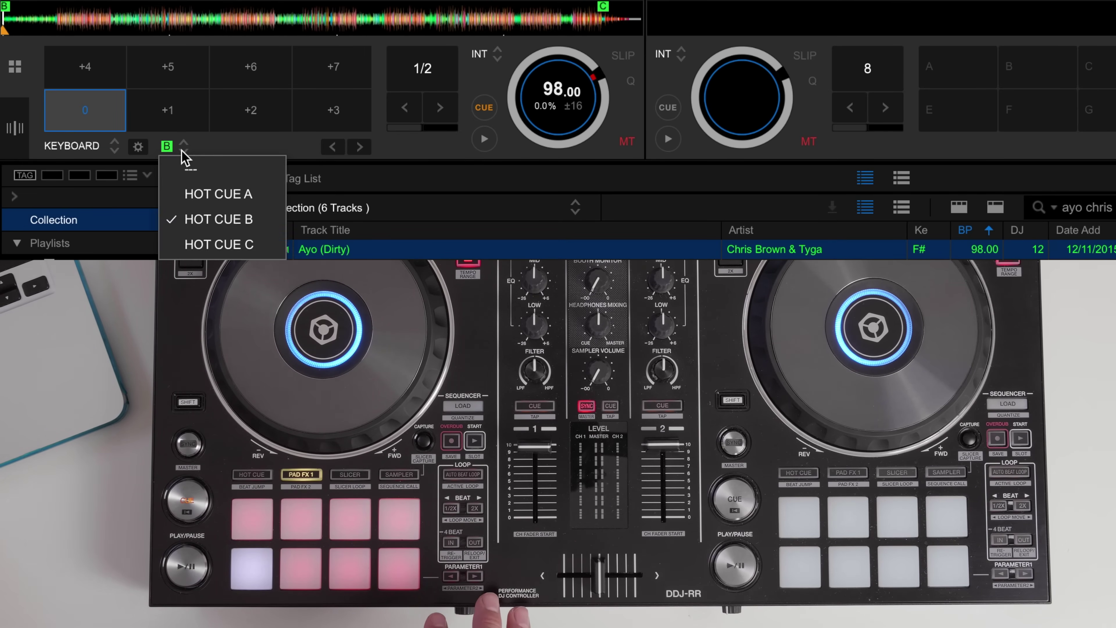
{"action": "left_click", "coordinate": [182, 153]}
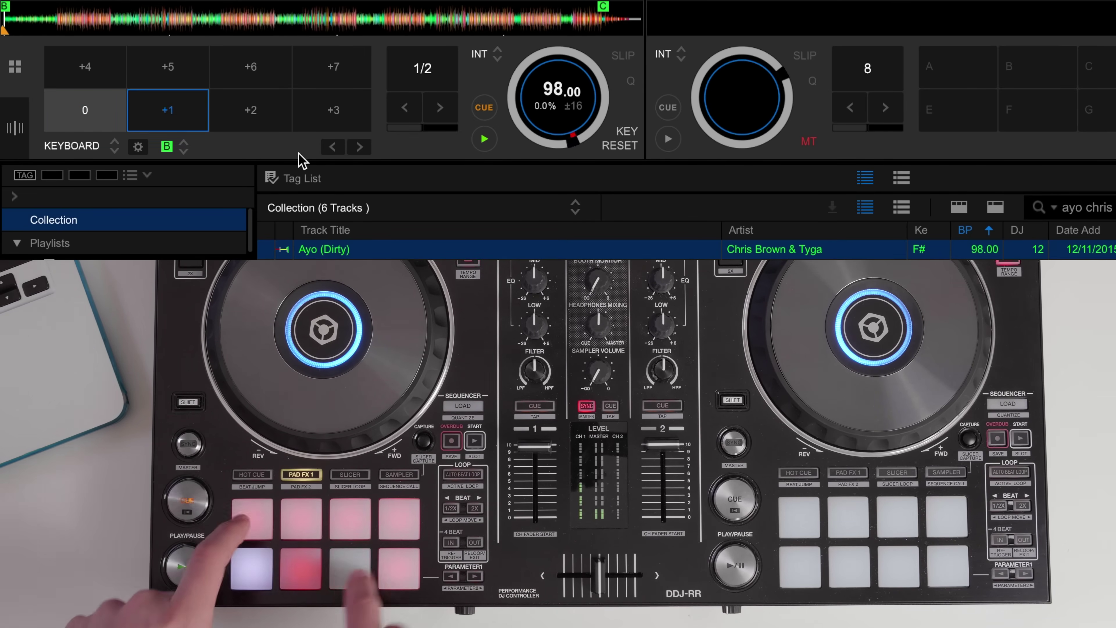